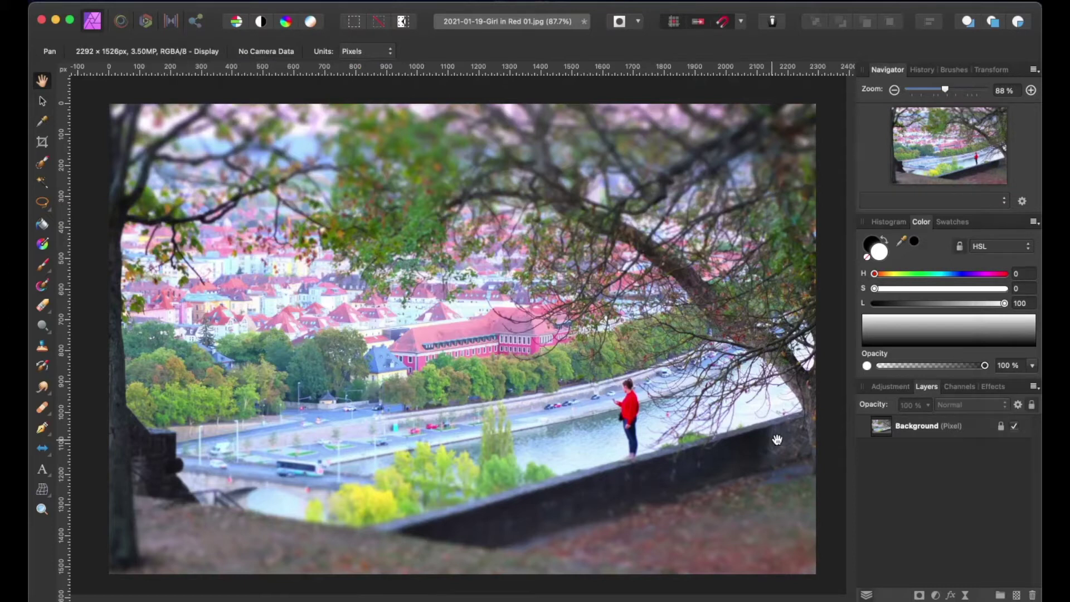
- Duplicate the Background layer, hide the original beneath it, and switch to the Selection Brush Tool
click(928, 432)
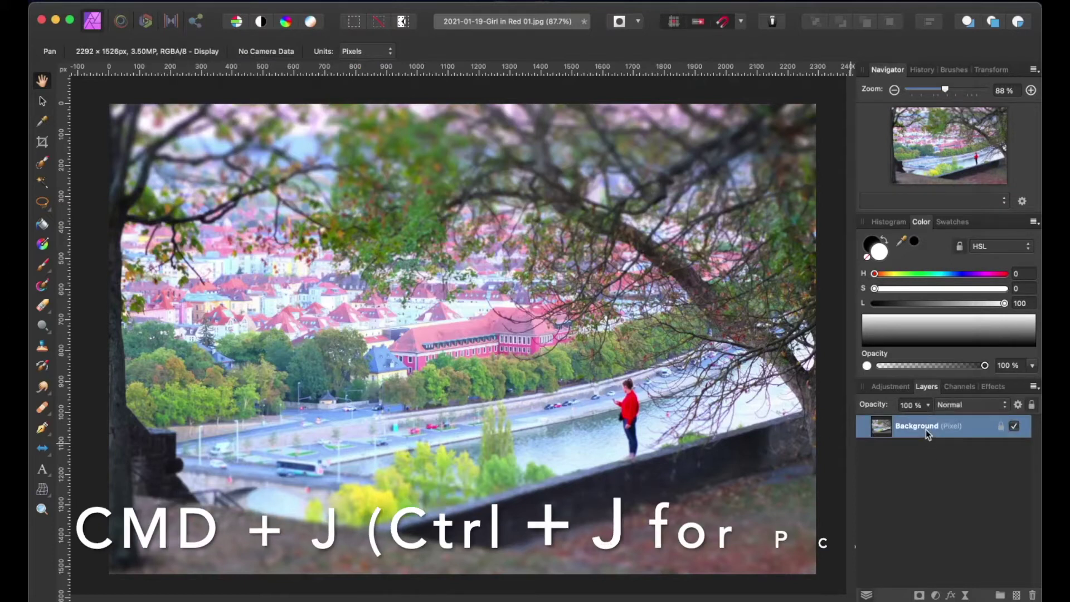
key(super+j)
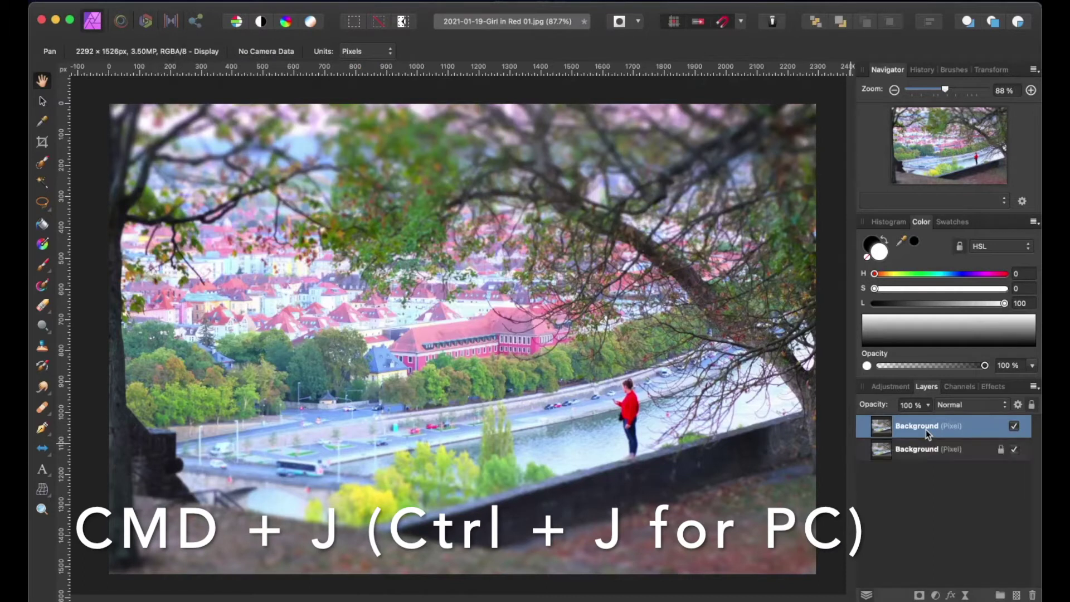
click(1014, 450)
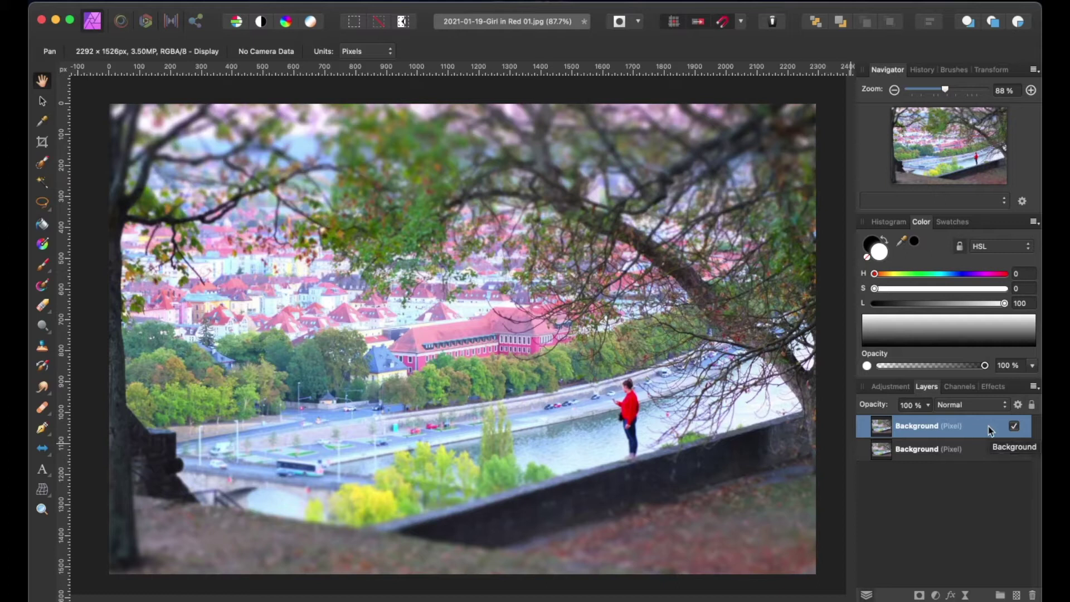
key(w)
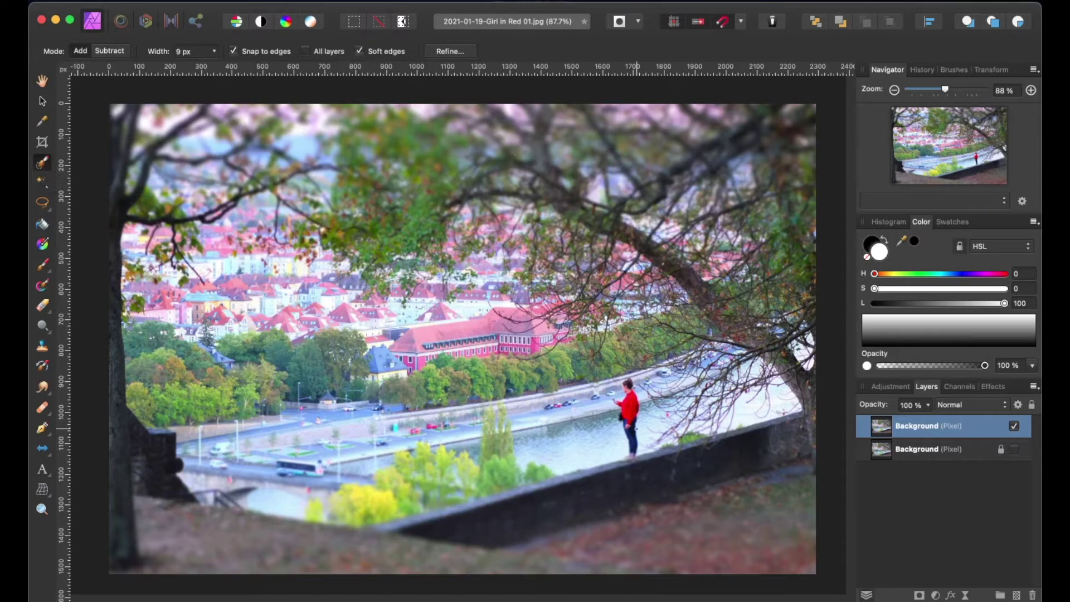
- Paint a 9 px selection over the girl, from her red sweater down to her jeans and feet
scroll(636, 428, up, 5)
drag(671, 437, 613, 440)
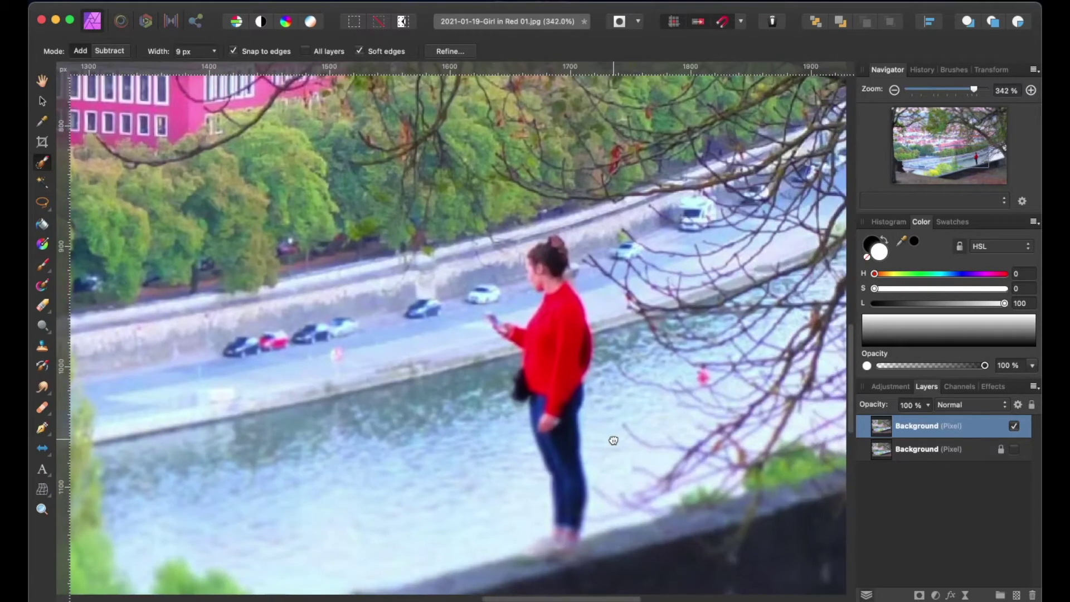
drag(548, 287, 553, 301)
scroll(550, 363, up, 2)
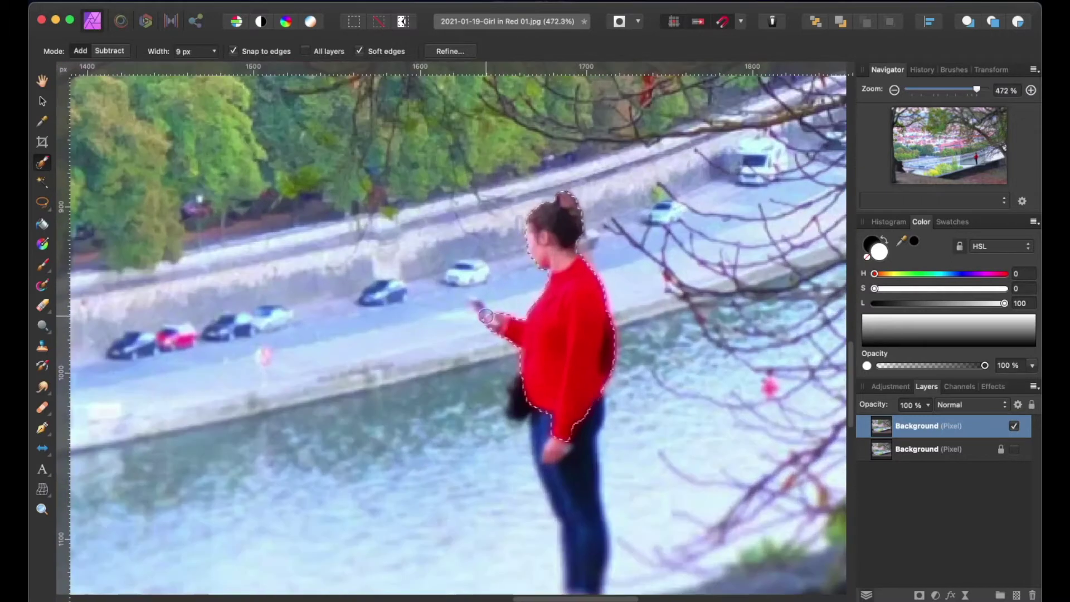
mouse_move(486, 316)
mouse_down()
mouse_move(526, 339)
mouse_move(523, 393)
mouse_move(553, 383)
mouse_move(564, 494)
mouse_up()
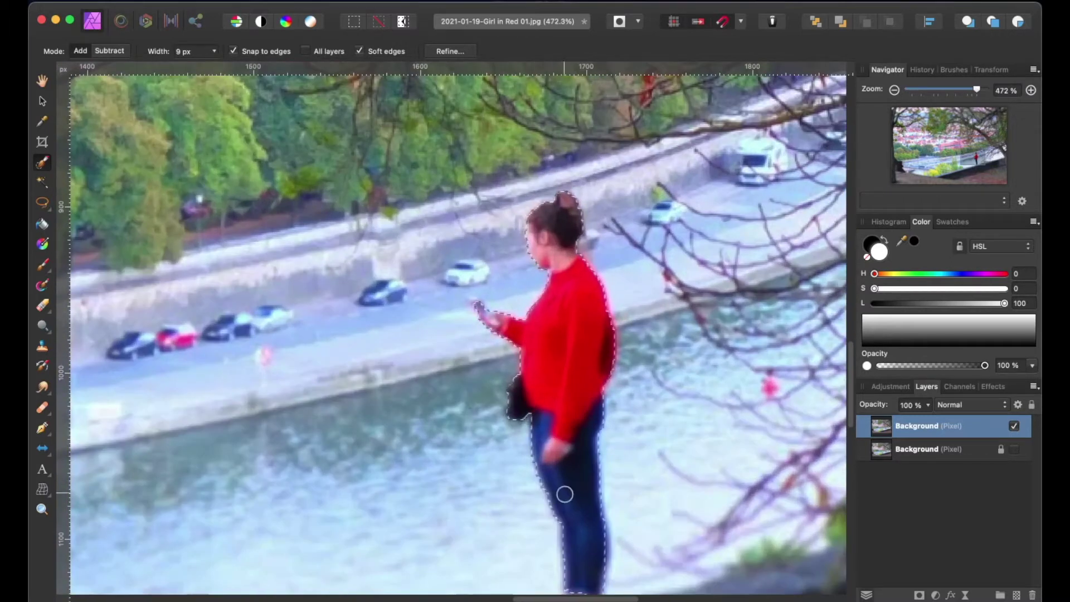
scroll(564, 494, down, 3)
mouse_move(565, 335)
mouse_down()
mouse_move(568, 440)
mouse_move(581, 436)
mouse_up()
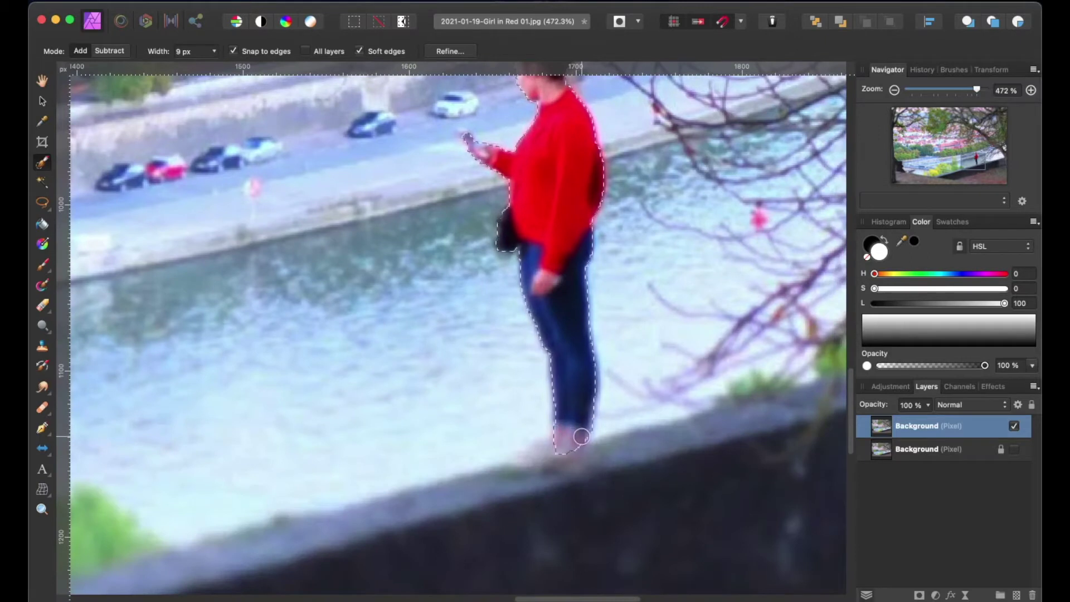
scroll(568, 309, down, 2)
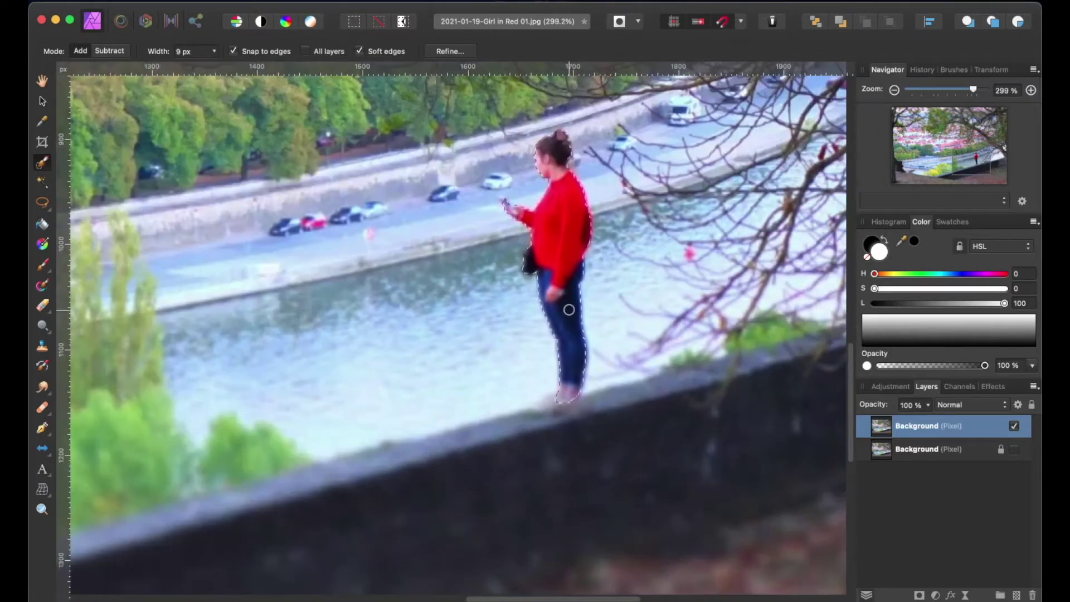
scroll(568, 309, up, 2)
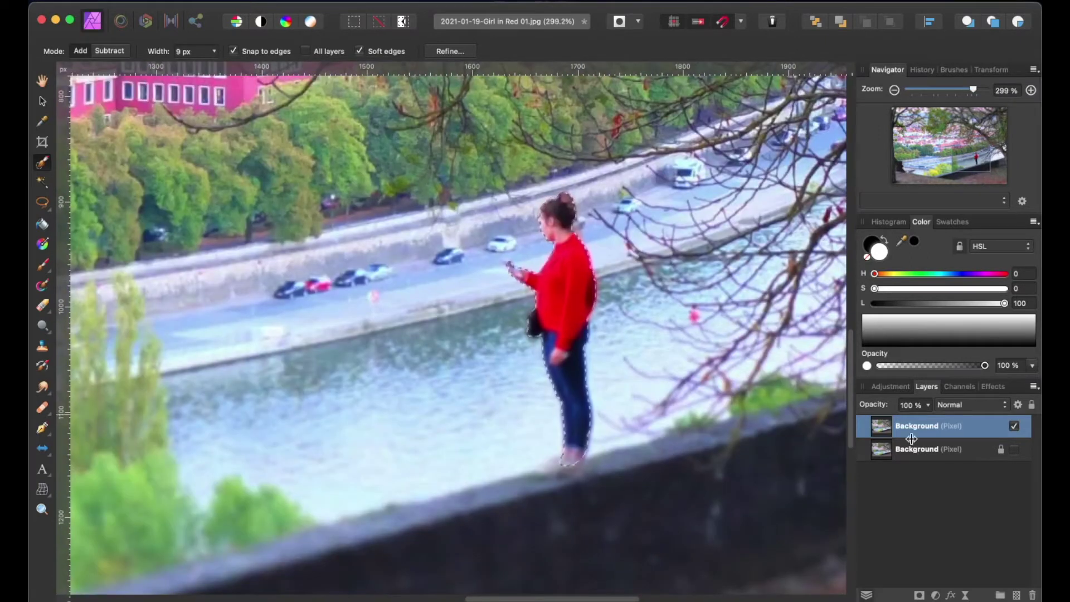
- Copy the girl to a new layer, deselect, verify the cut-out, and select the background copy
key(super+j)
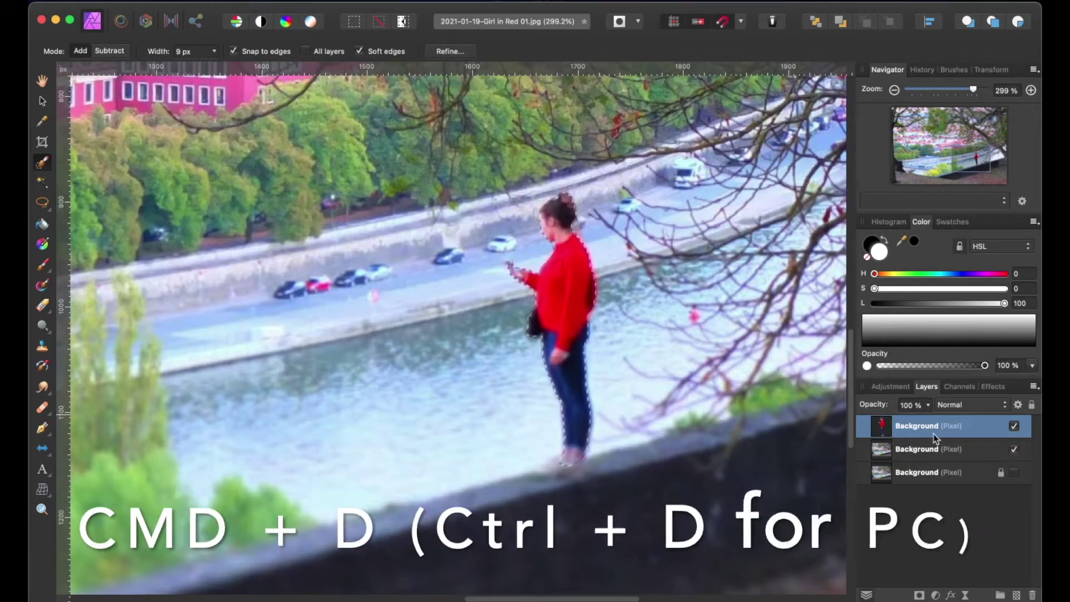
key(super+d)
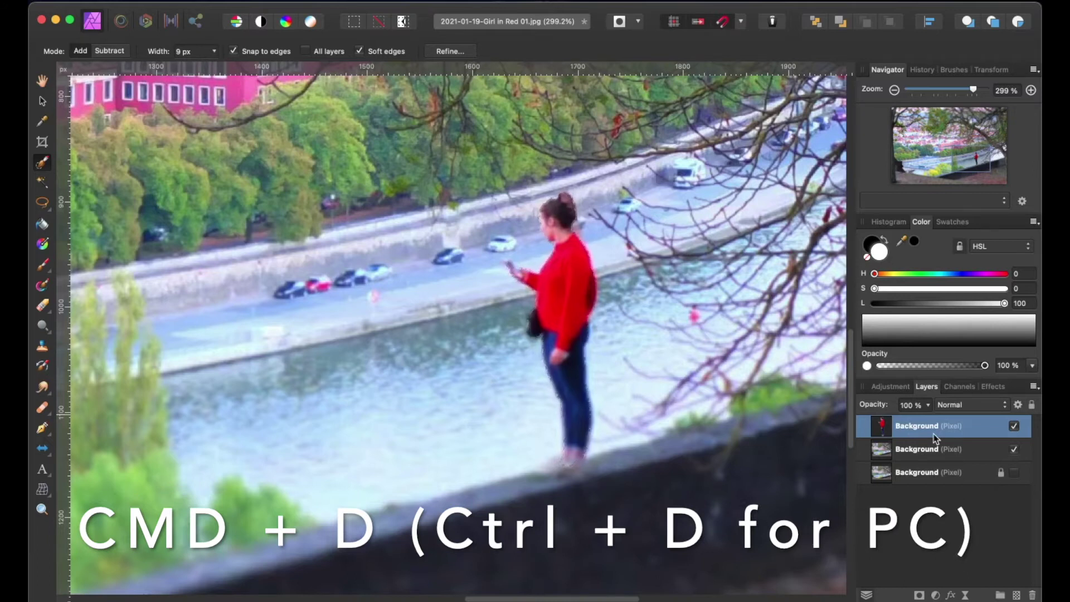
click(1014, 449)
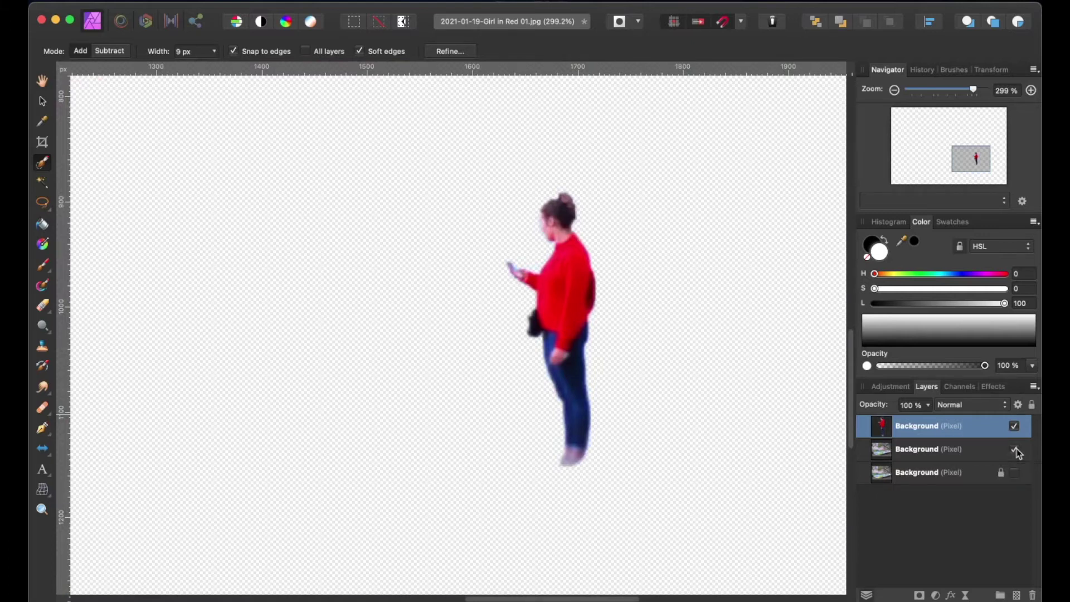
click(1015, 450)
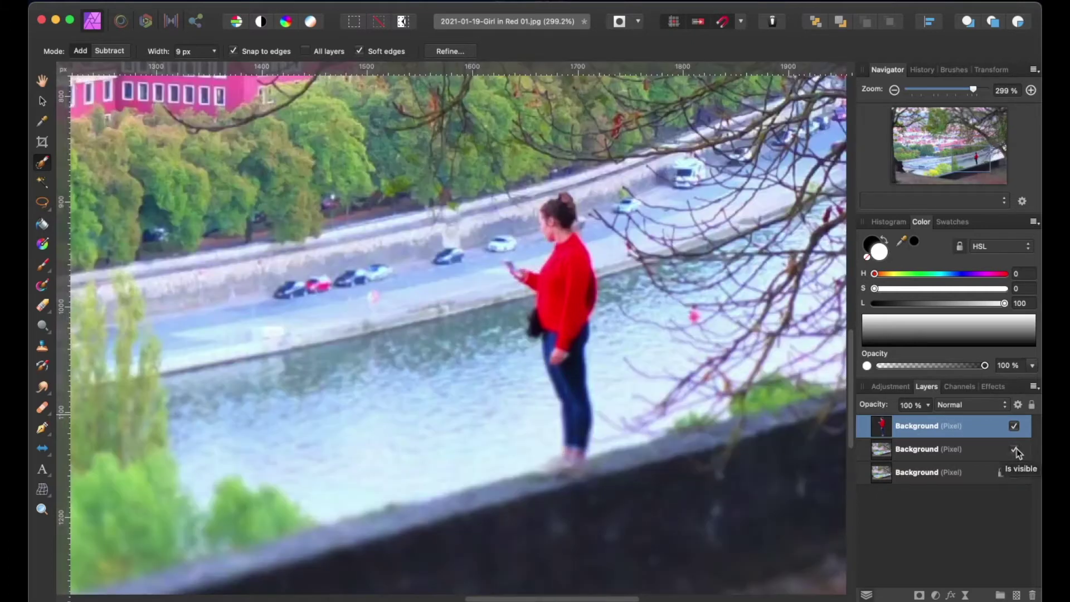
click(948, 453)
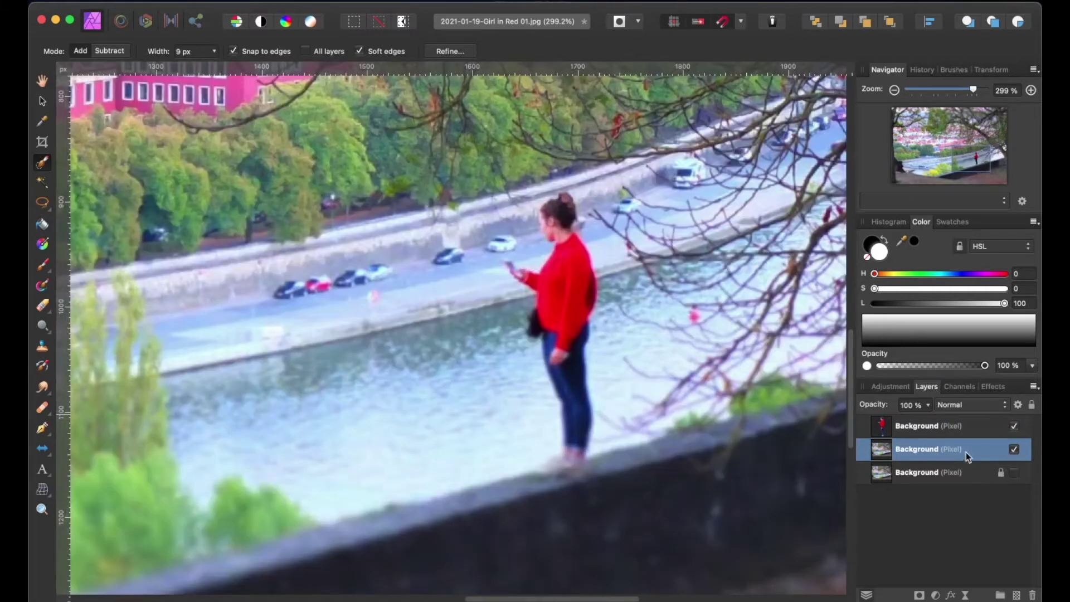
- Add an HSL adjustment with Saturation Shift at -100% to turn the background greyscale
click(891, 389)
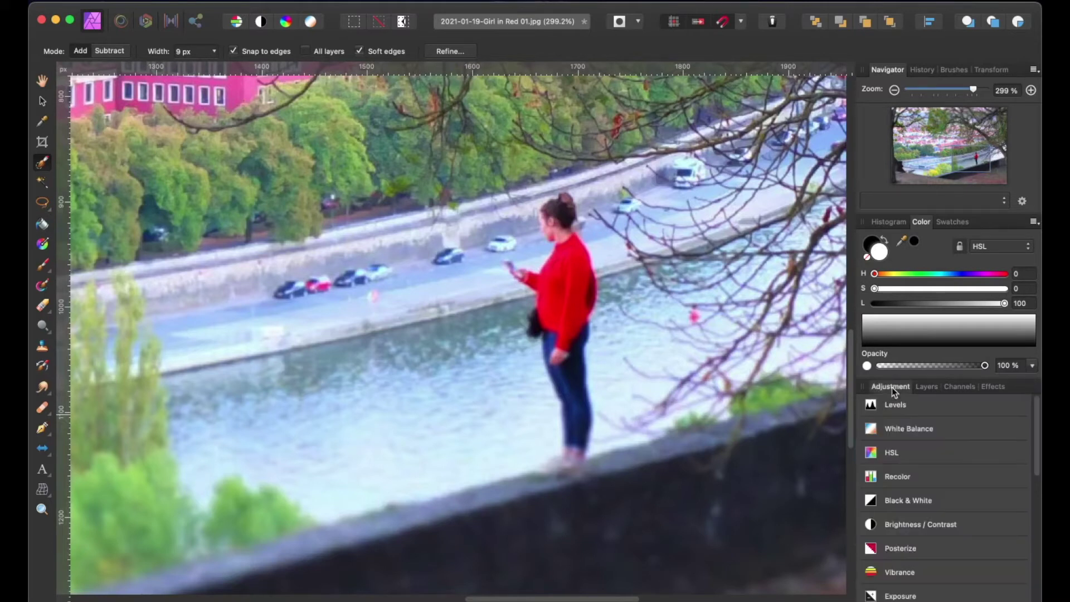
click(894, 455)
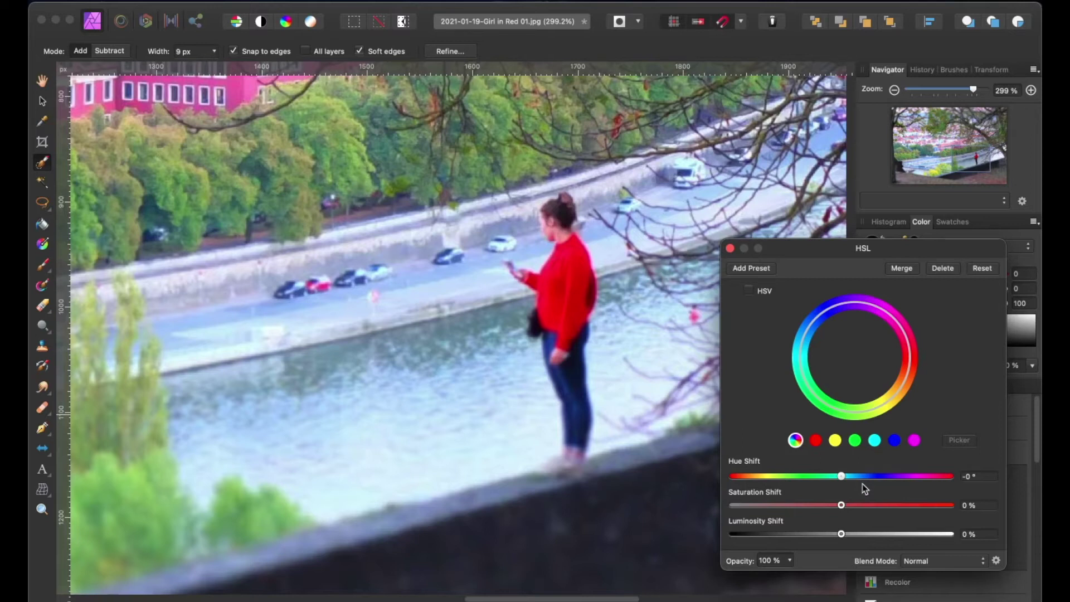
drag(842, 505, 729, 506)
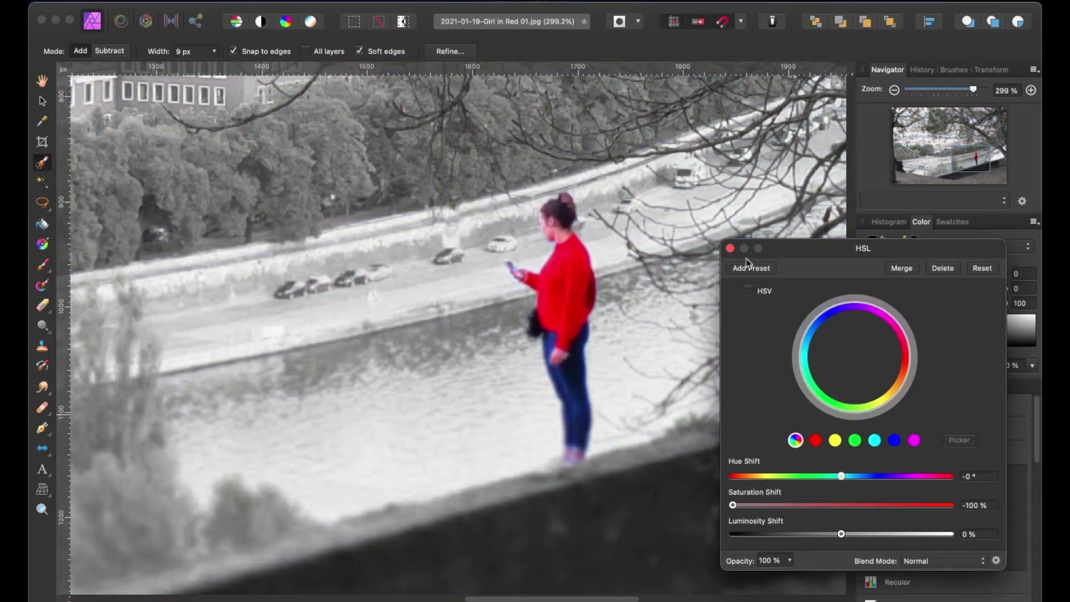
click(730, 248)
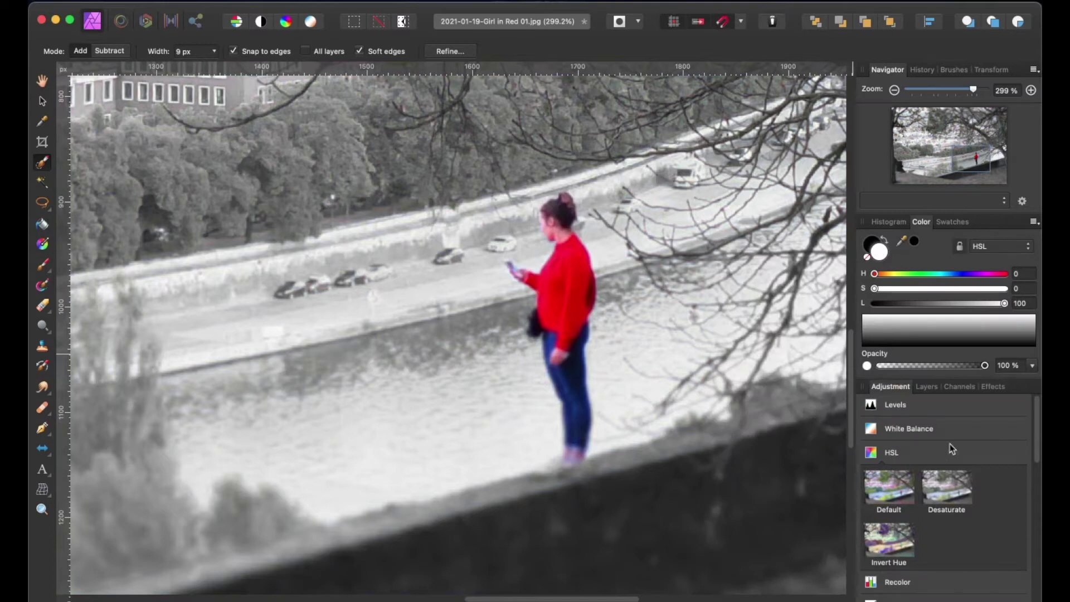
- Back in the Layers panel, fit the photo to view, select the girl layer and zoom in
click(927, 387)
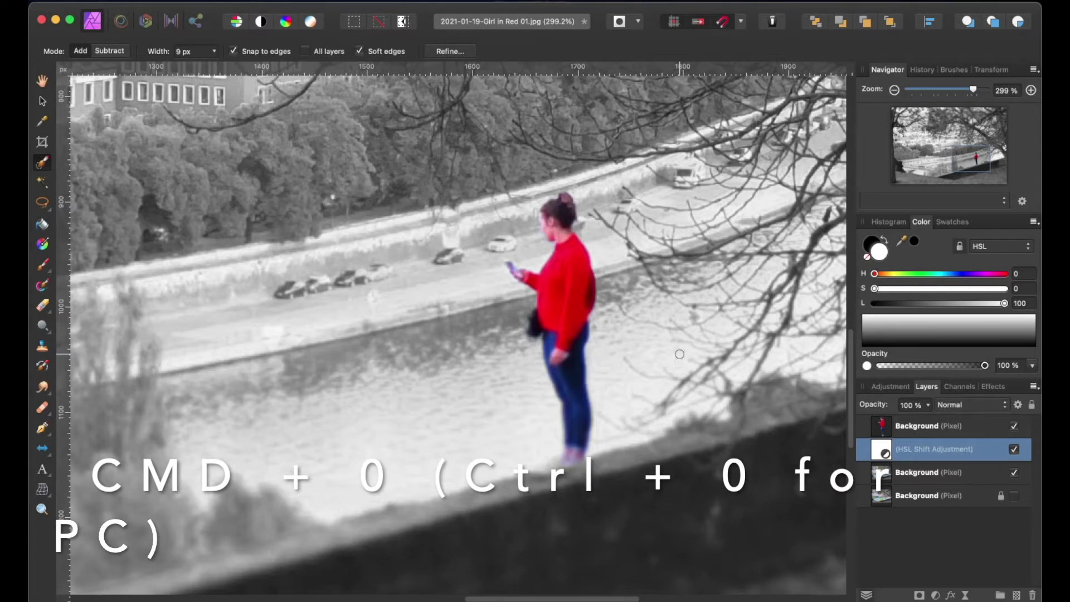
key(super+0)
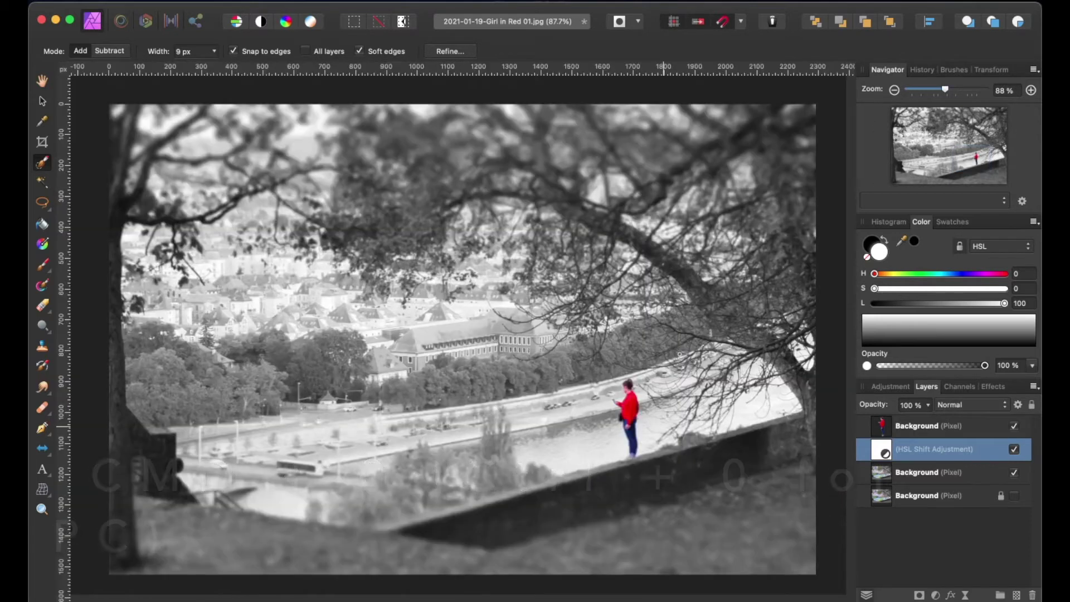
click(886, 431)
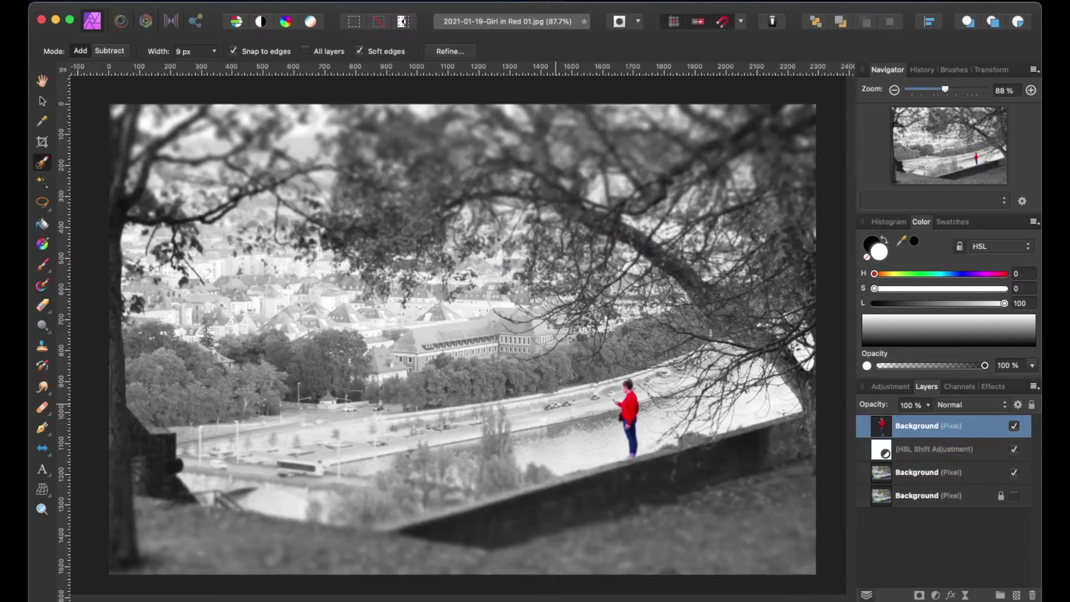
scroll(605, 401, up, 10)
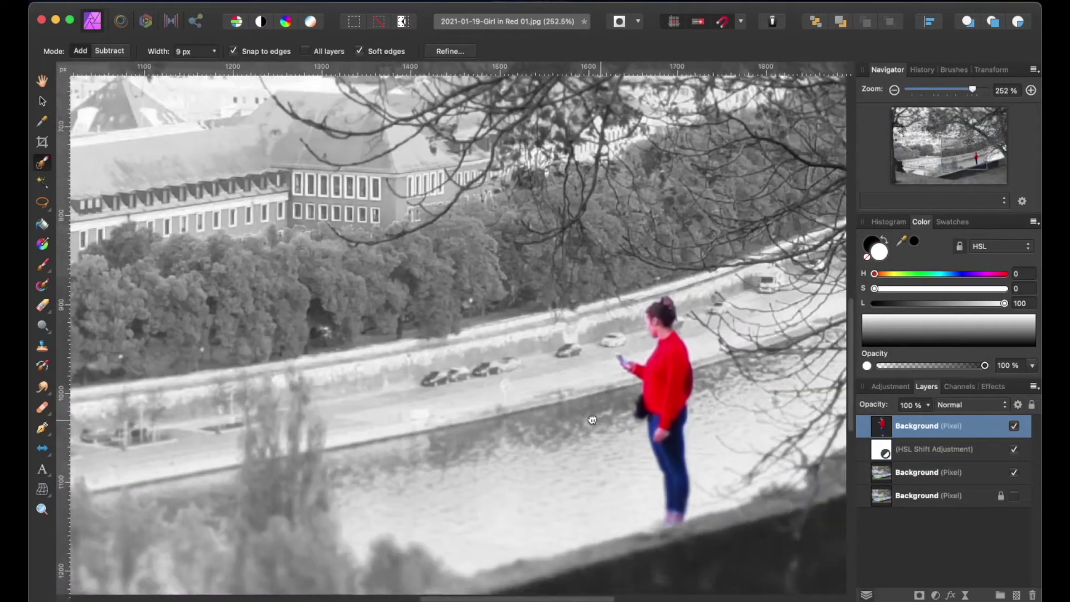
scroll(592, 420, up, 3)
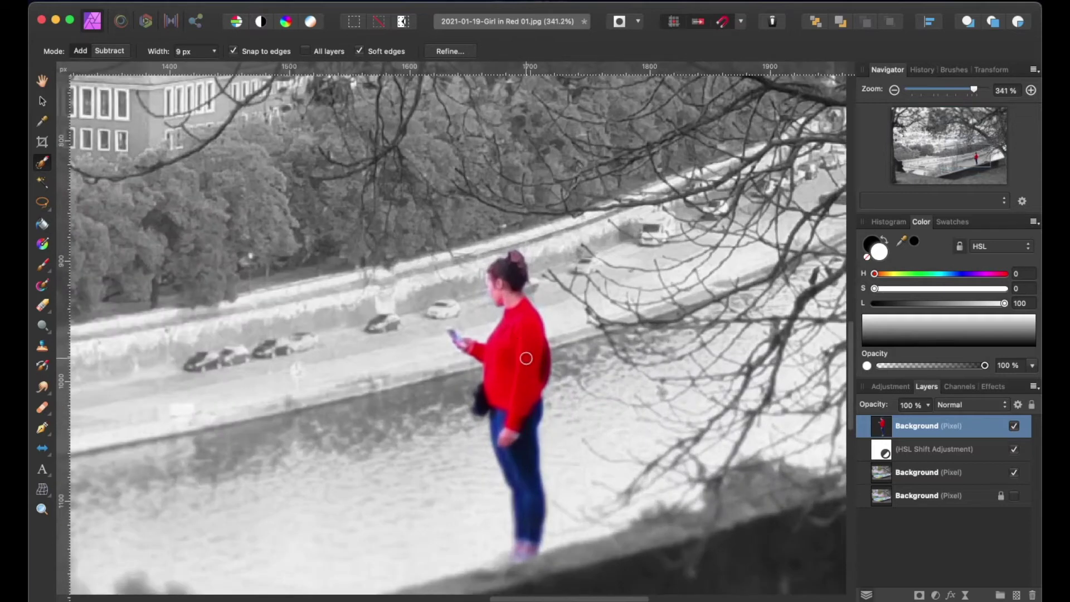
- Paint a selection over the red sweater, narrowing the brush to 7 px for the edges
mouse_move(525, 358)
mouse_down()
mouse_move(509, 351)
mouse_move(511, 326)
mouse_move(509, 366)
mouse_up()
scroll(504, 331, up, 5)
mouse_move(498, 304)
mouse_down()
mouse_move(514, 284)
mouse_move(561, 360)
mouse_move(535, 269)
mouse_up()
key(bracketleft)
key(bracketleft)
mouse_move(549, 398)
mouse_down()
mouse_move(503, 460)
mouse_move(440, 328)
mouse_move(538, 261)
mouse_move(563, 327)
mouse_move(564, 379)
mouse_move(535, 433)
mouse_move(543, 397)
mouse_up()
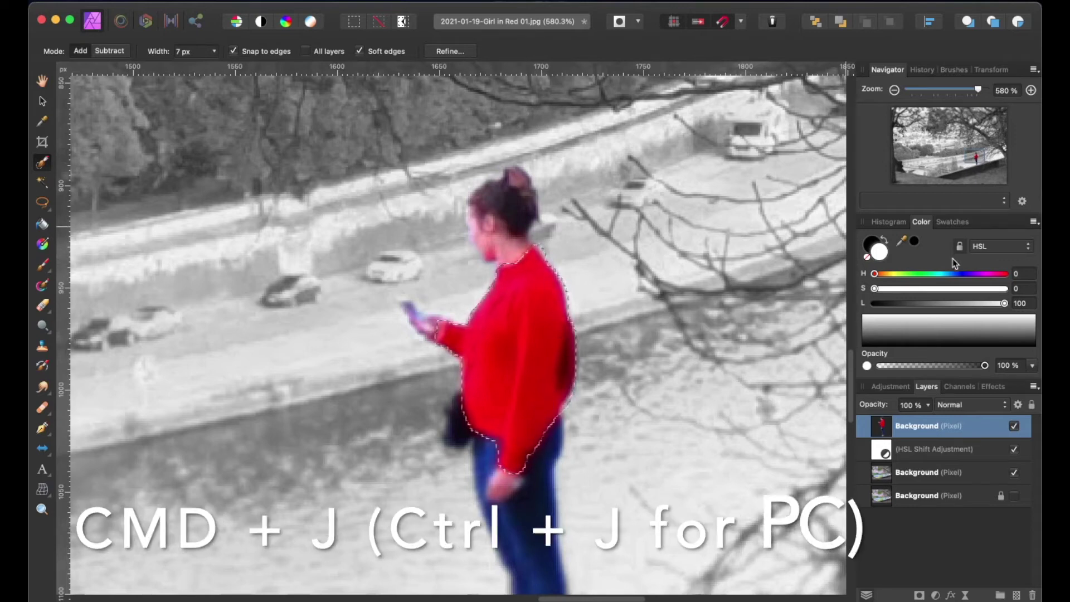
- Copy the sweater selection to its own layer and hide the full-colour girl layer
key(super+j)
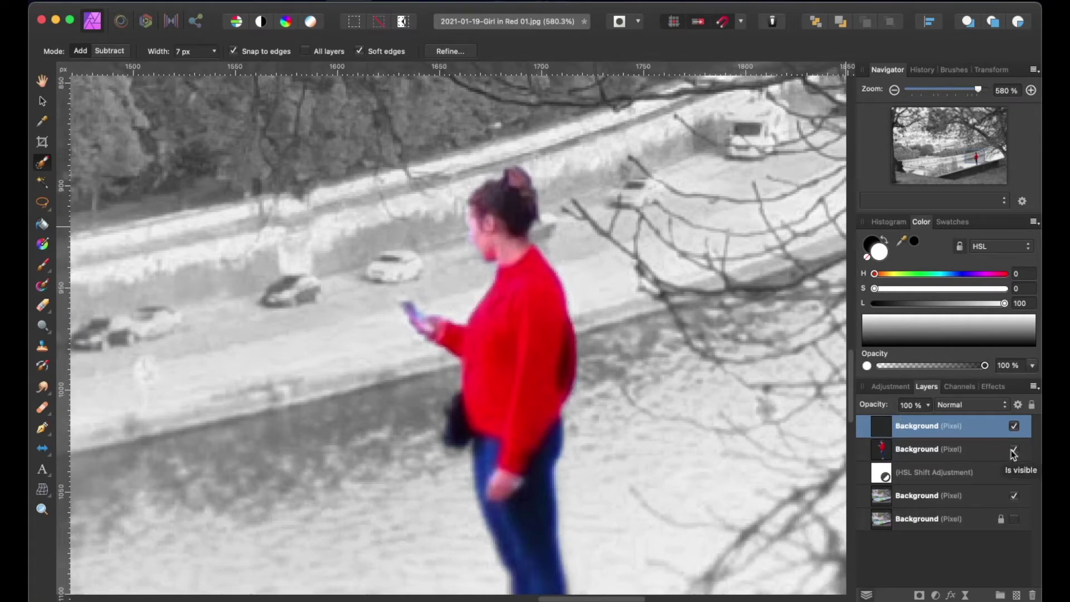
click(1012, 451)
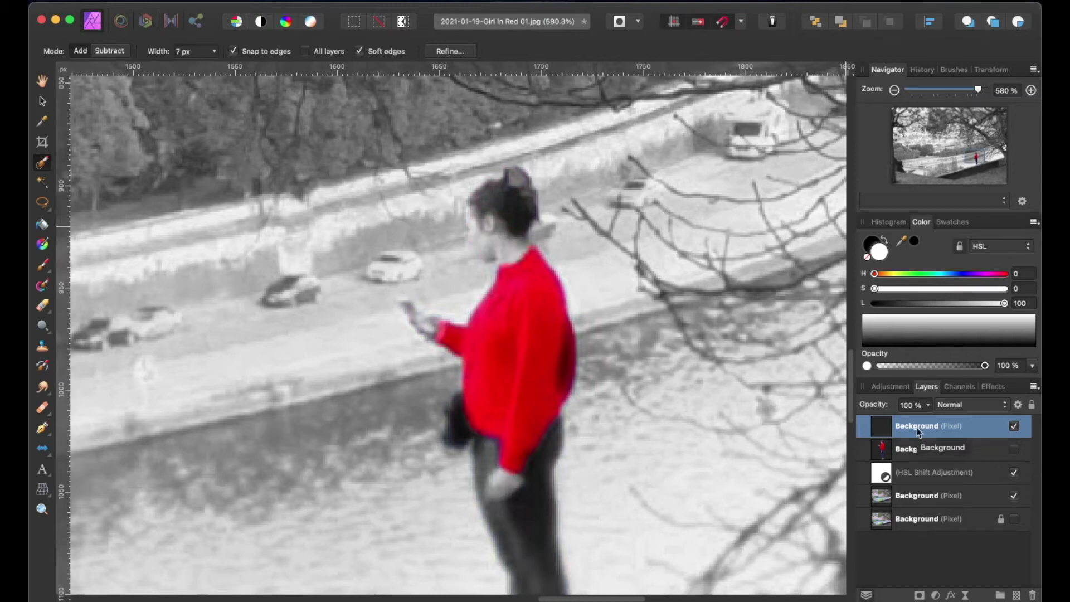
click(897, 387)
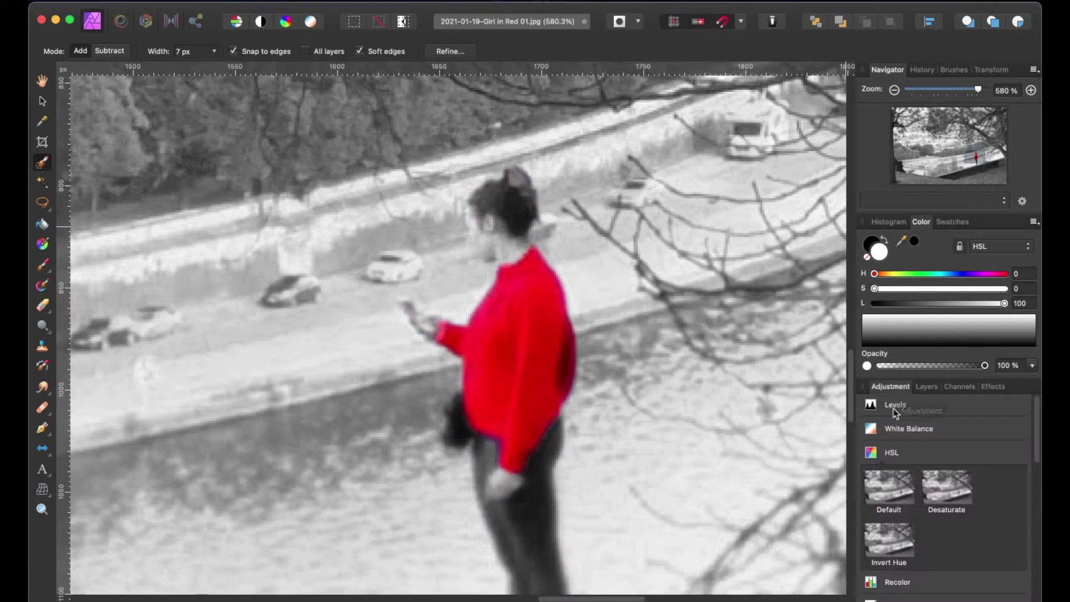
- Add an HSL adjustment with 149° hue shift and 18% saturation, turning the sweater blue
scroll(891, 490, down, 1)
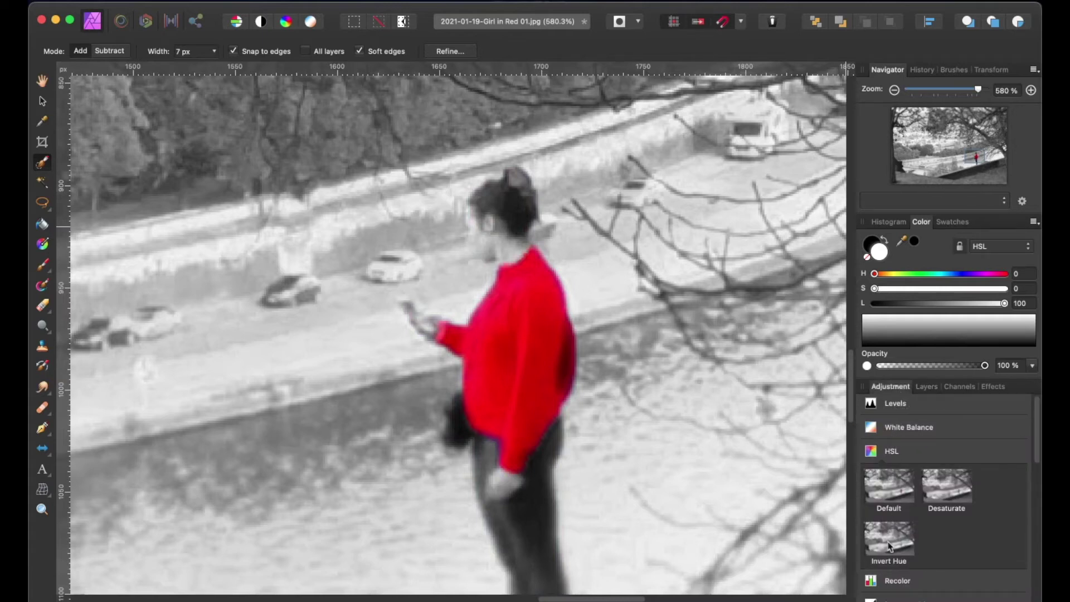
click(891, 453)
click(892, 452)
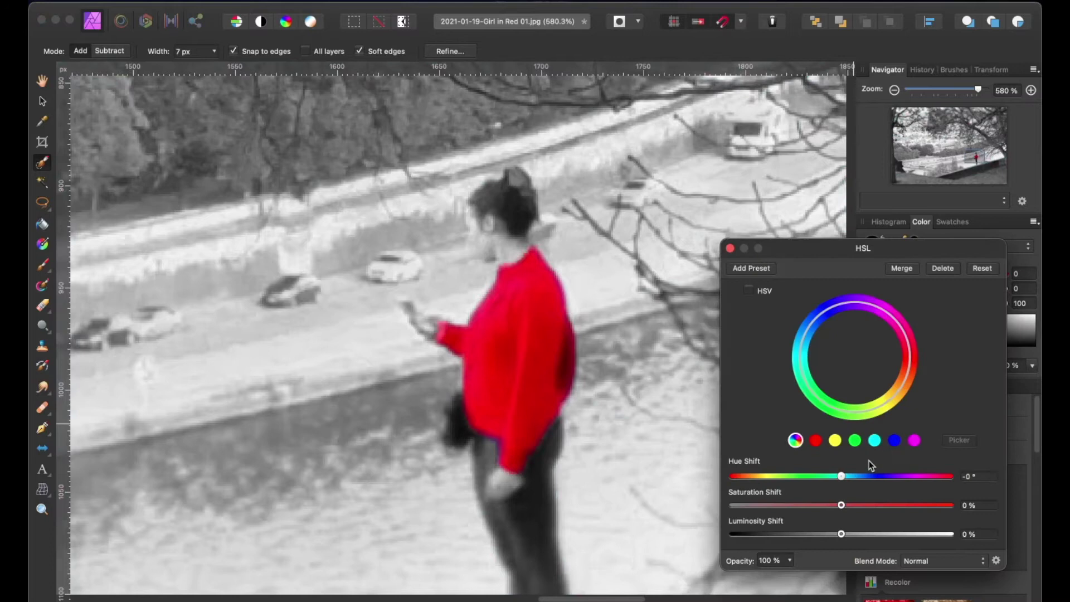
drag(841, 476, 861, 505)
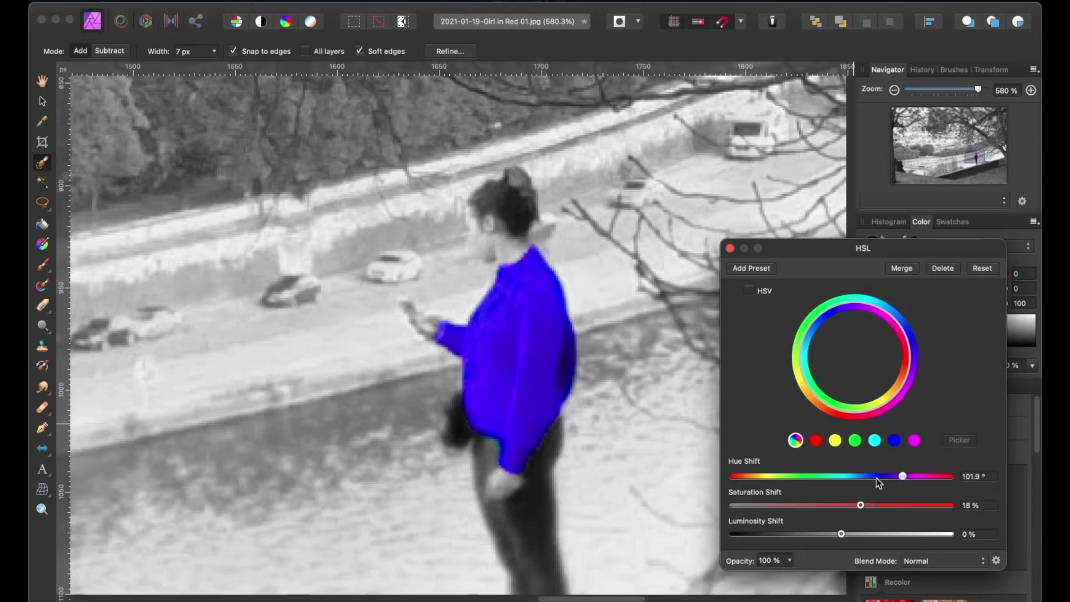
drag(902, 476, 929, 478)
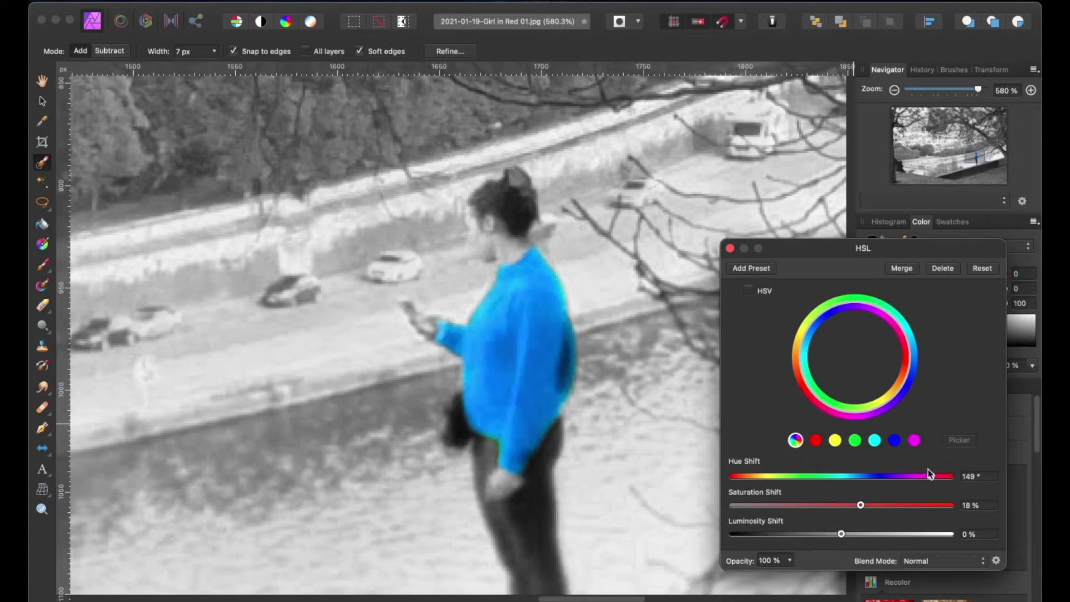
click(730, 248)
- Hide the hue-shift, red-sweater and desaturation layers, then select the lower Background layer
scroll(650, 321, down, 6)
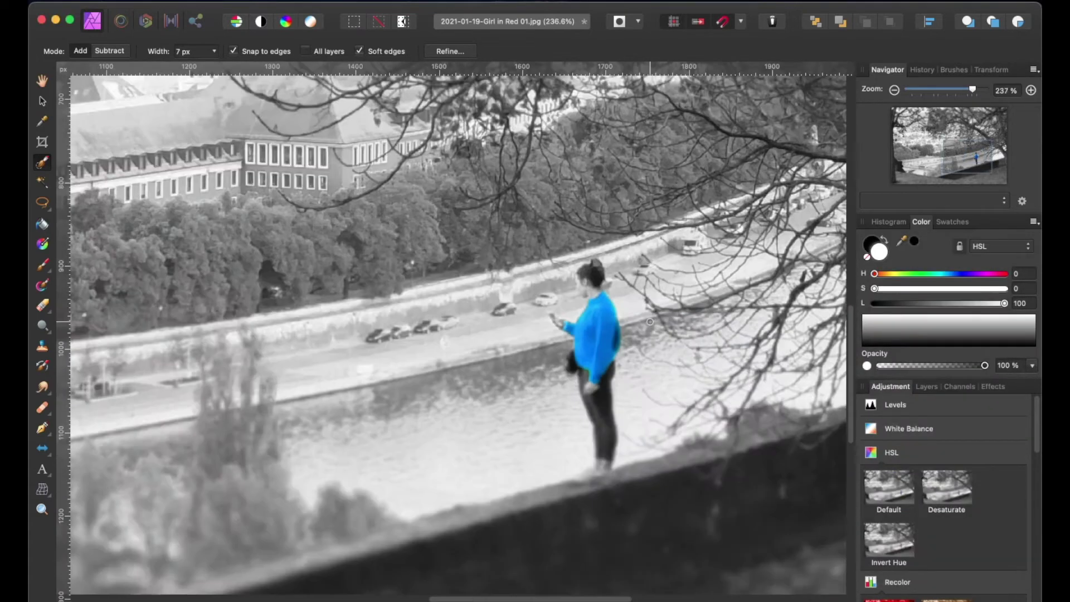
scroll(676, 272, down, 3)
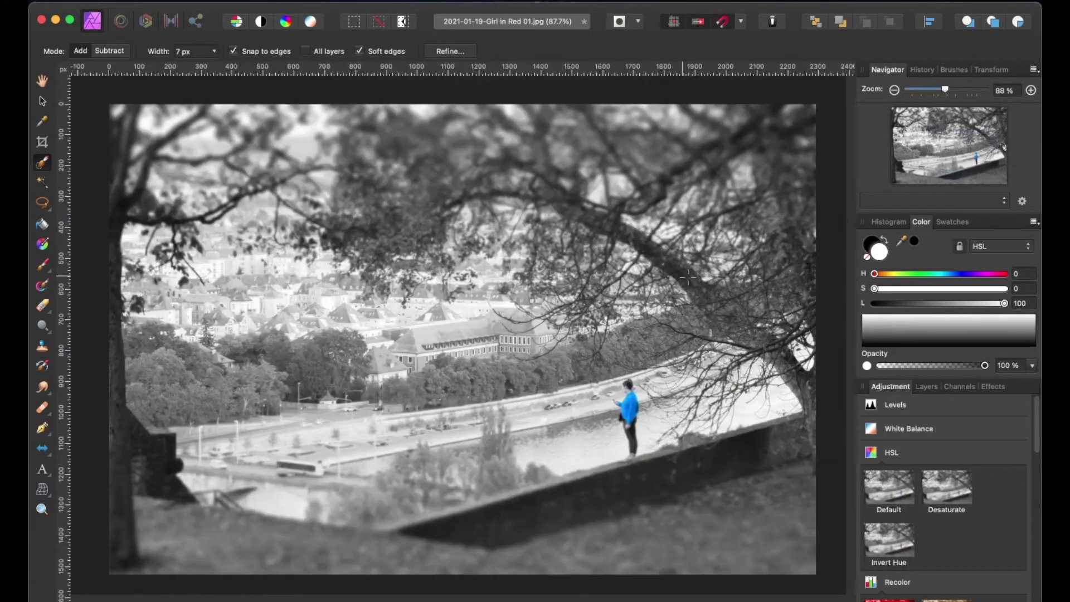
click(925, 386)
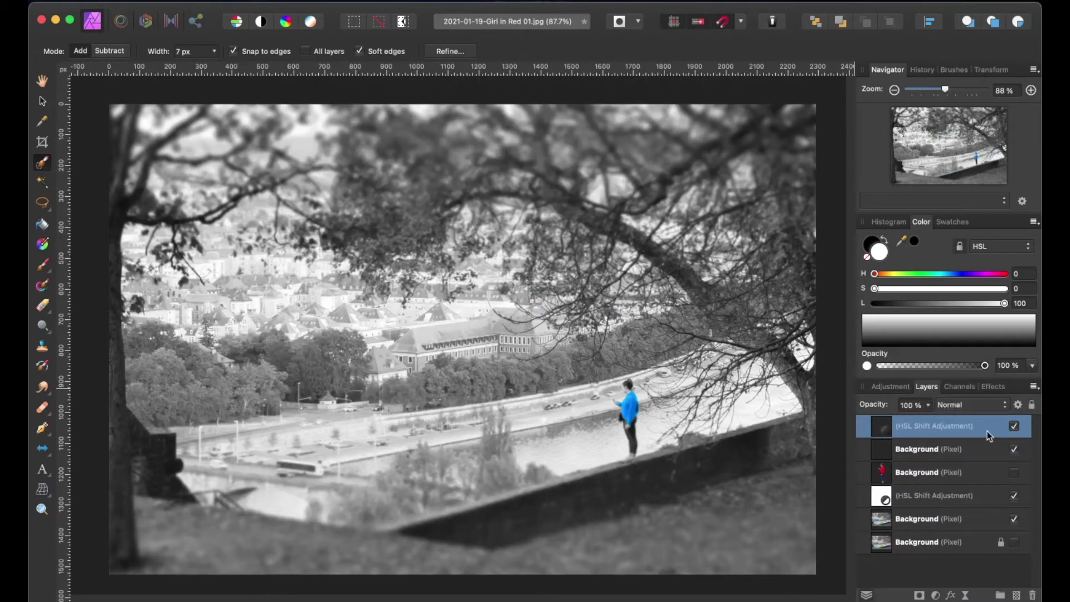
click(1014, 427)
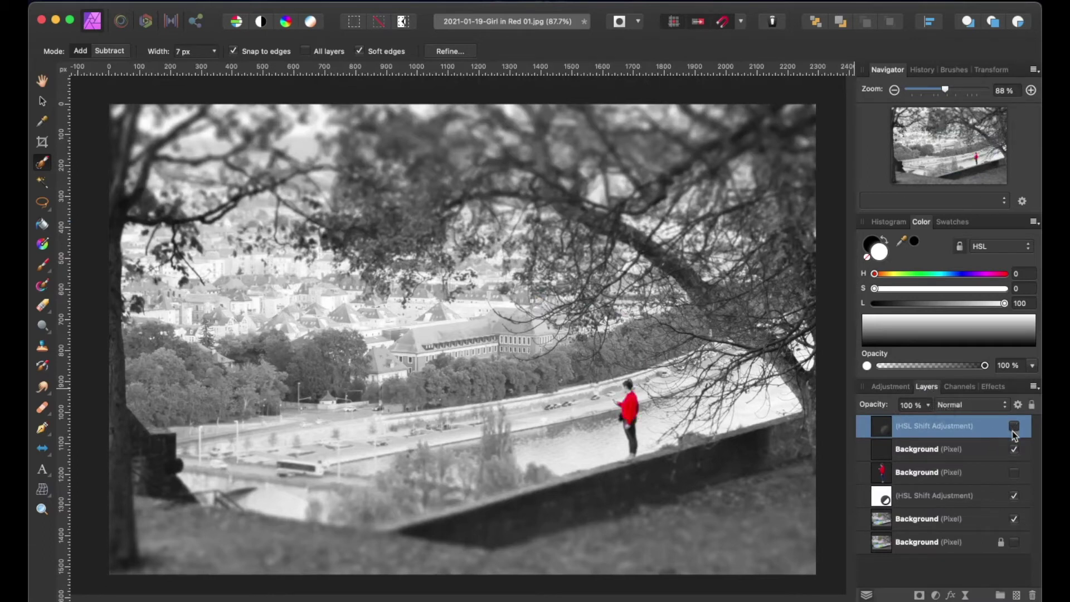
click(1014, 449)
click(1014, 495)
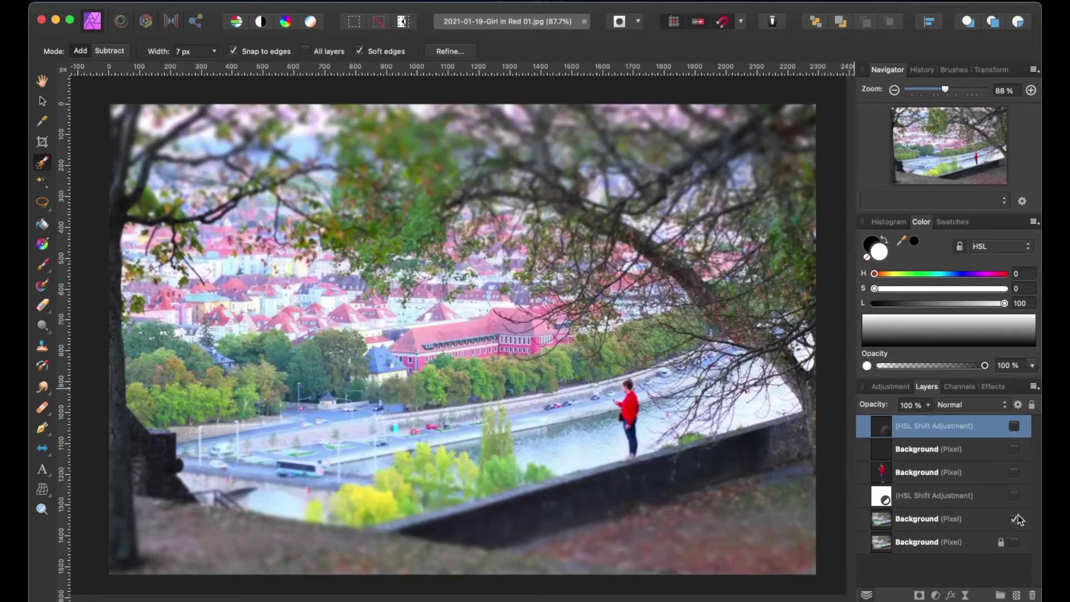
click(973, 518)
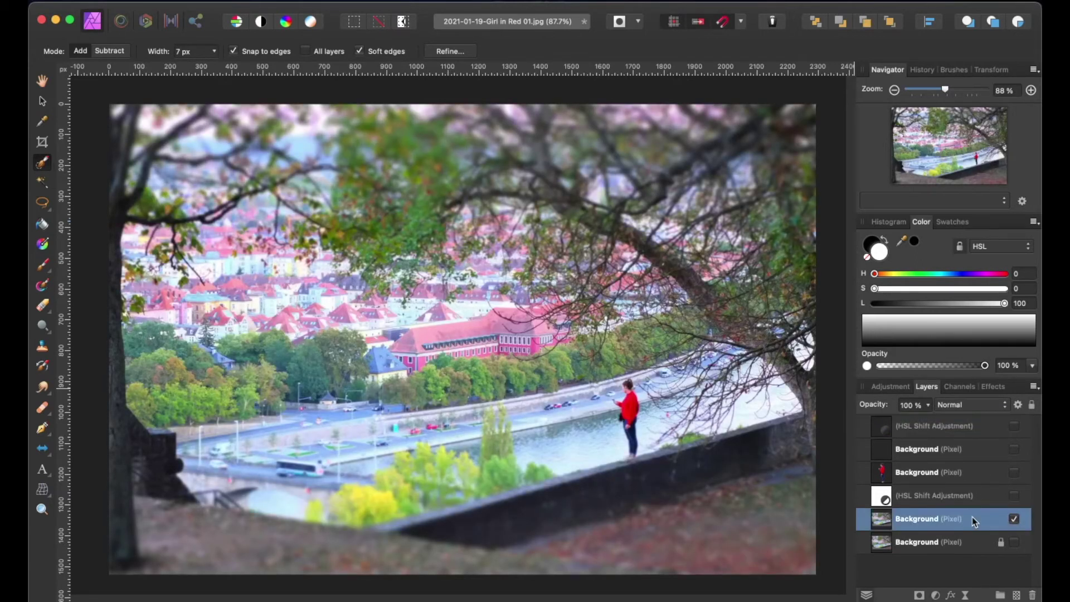
- Select the photo's green areas with Color Range > Select Greens and copy them to a new layer
click(340, 4)
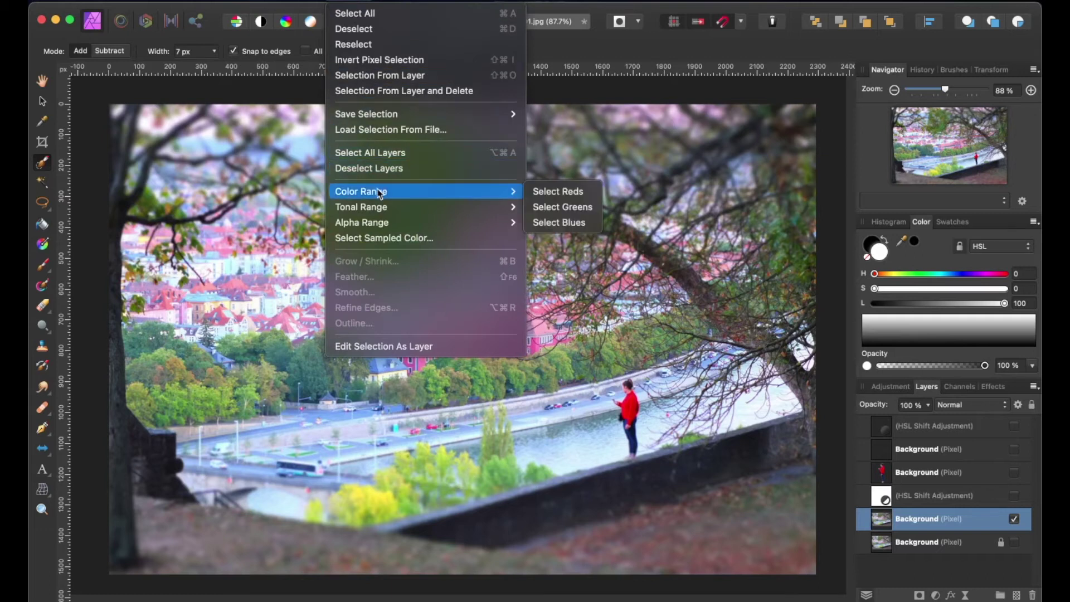
click(555, 207)
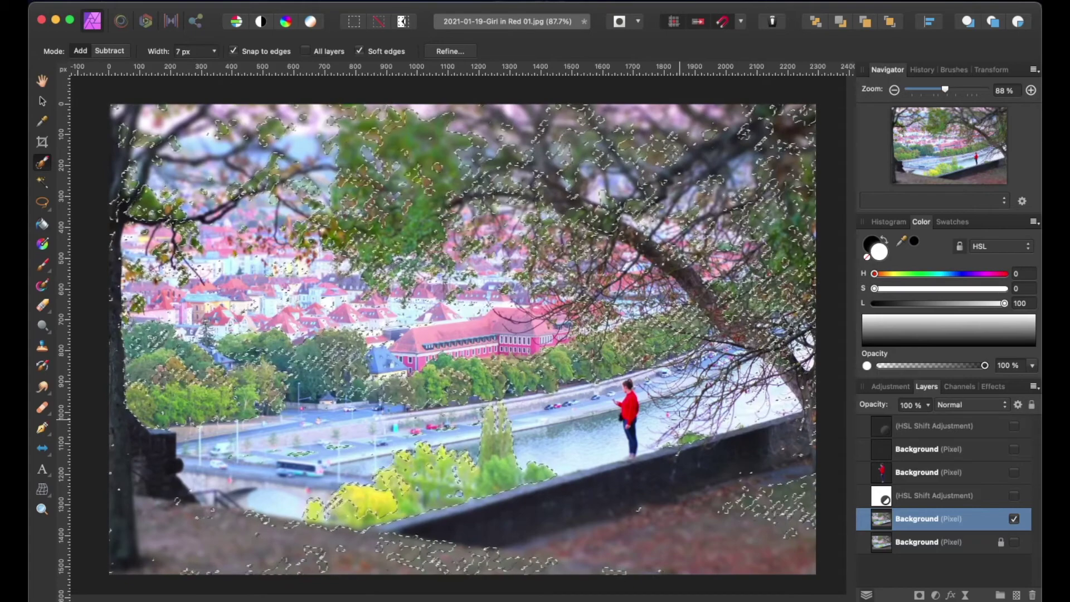
key(super+j)
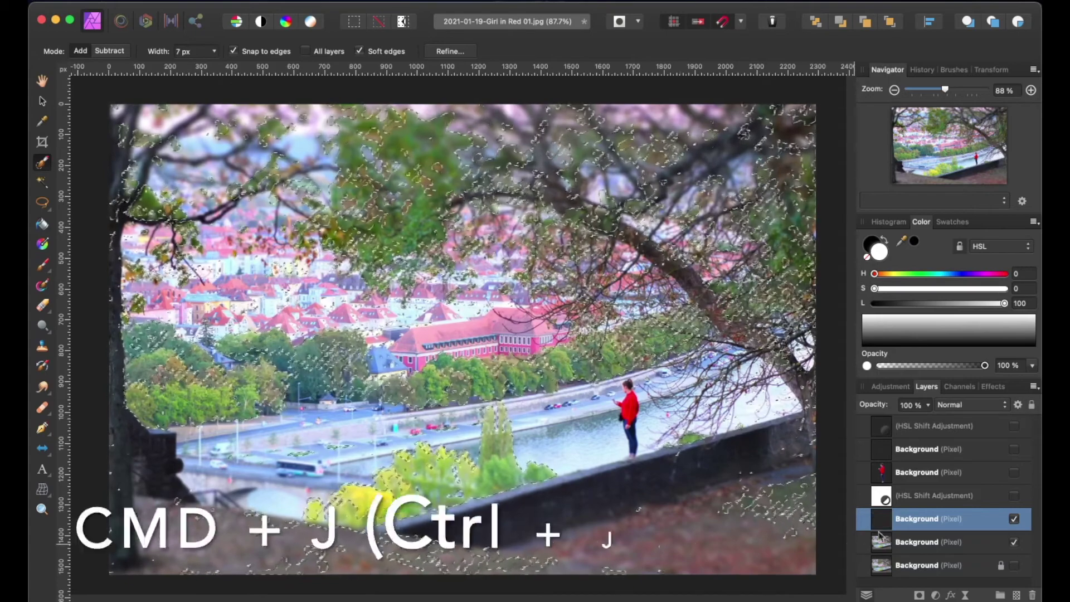
- Move the greens layer above the desaturation adjustment, deselect, and re-enable the desaturation
click(1013, 544)
drag(967, 522, 964, 493)
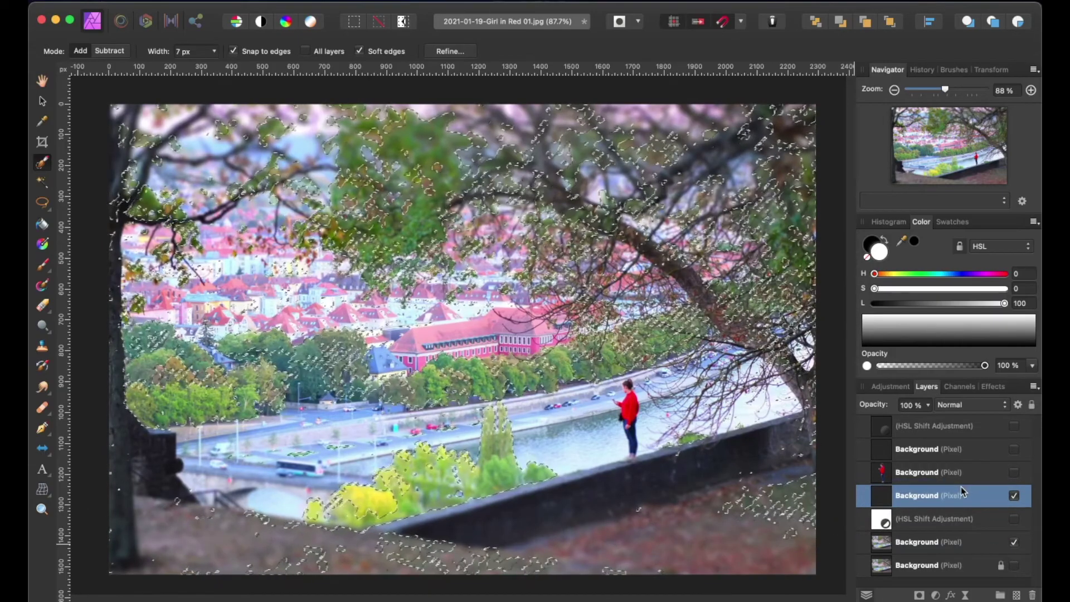
key(super+d)
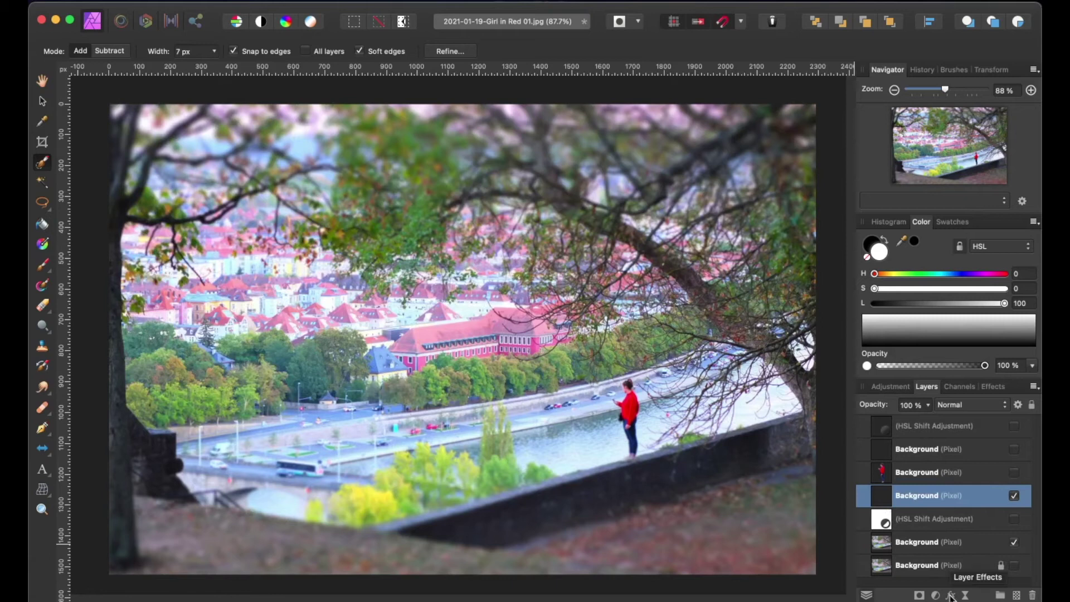
click(1013, 518)
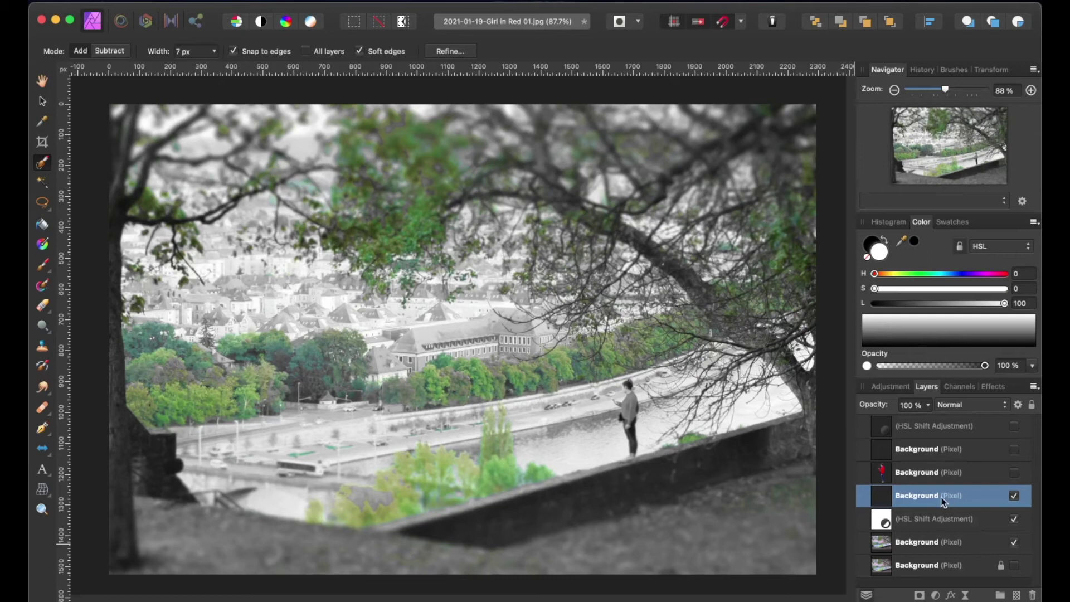
- Give the greens layer an orange Color Overlay effect, blended Soft Light at about 68% opacity
click(950, 595)
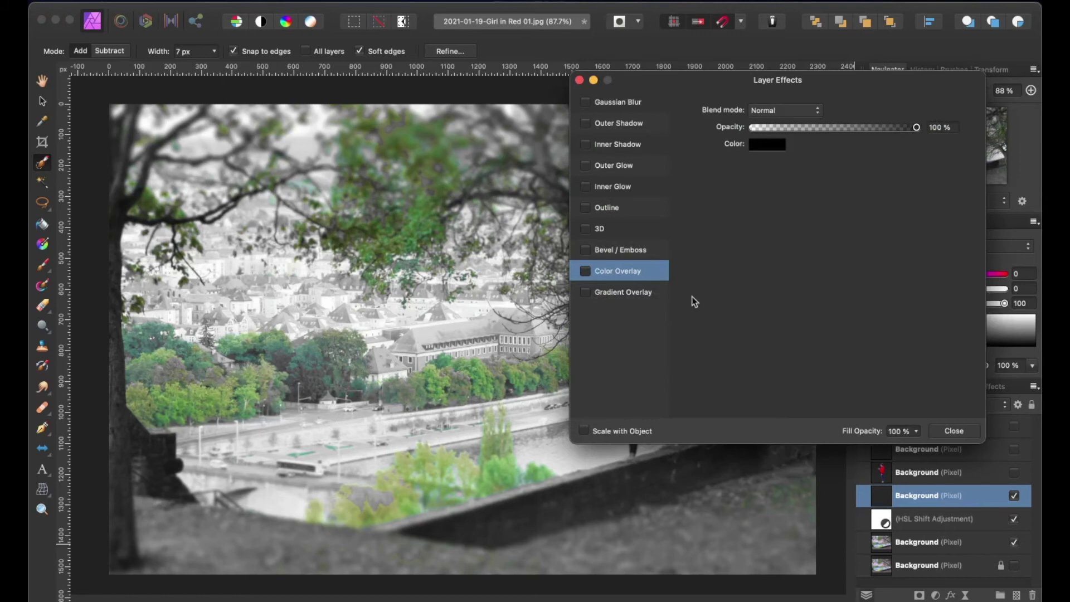
click(585, 271)
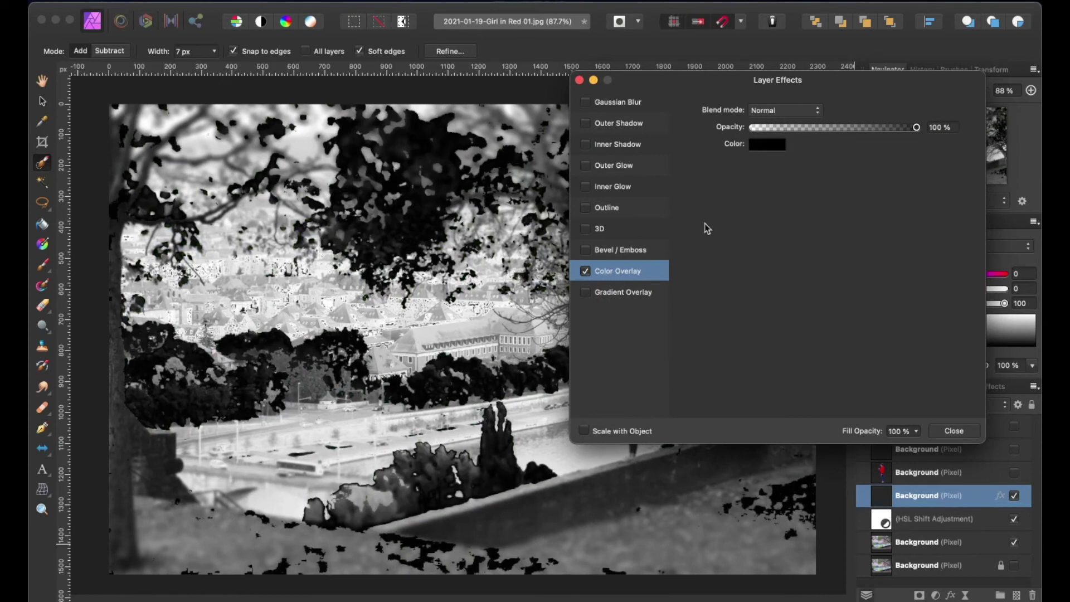
click(766, 146)
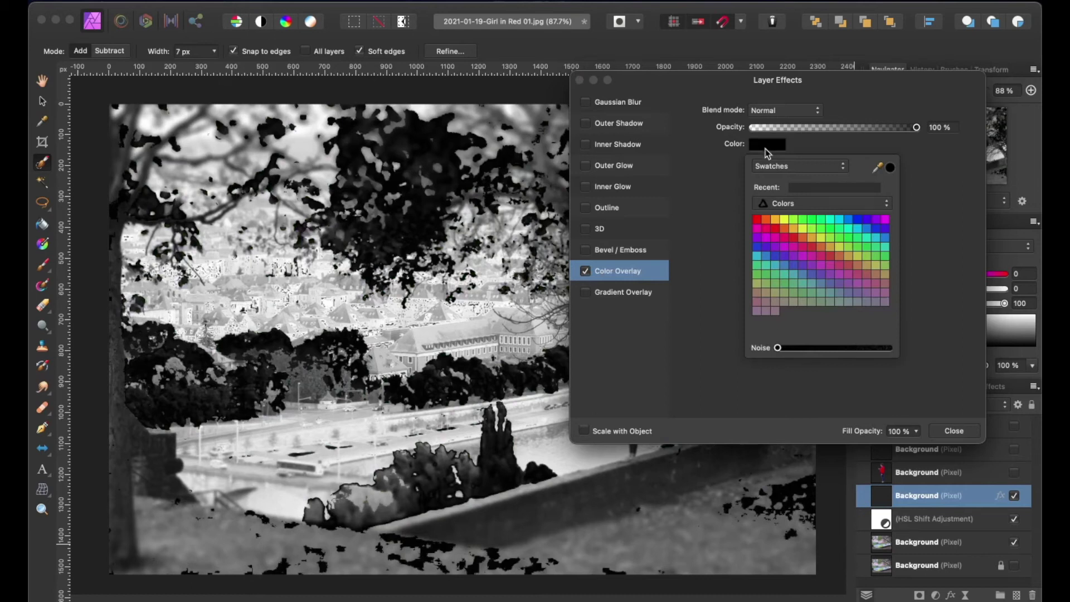
click(768, 223)
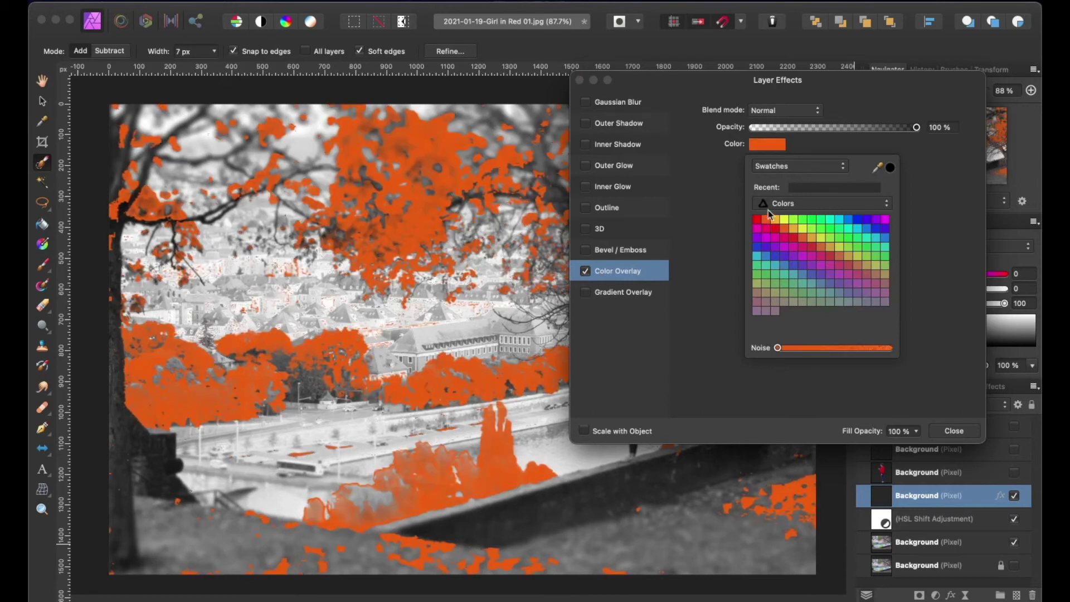
click(781, 112)
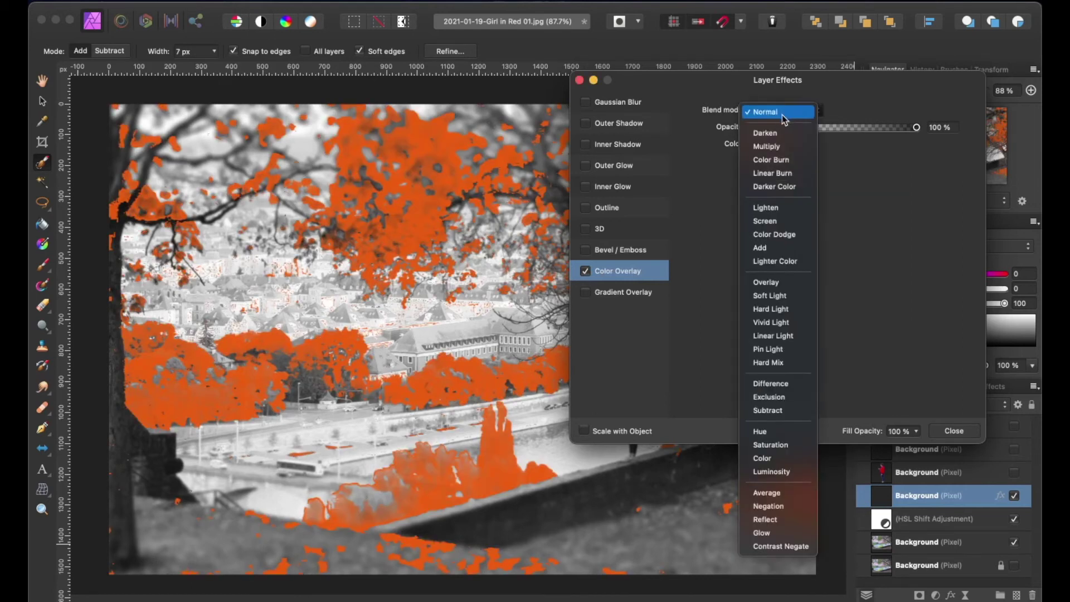
click(775, 146)
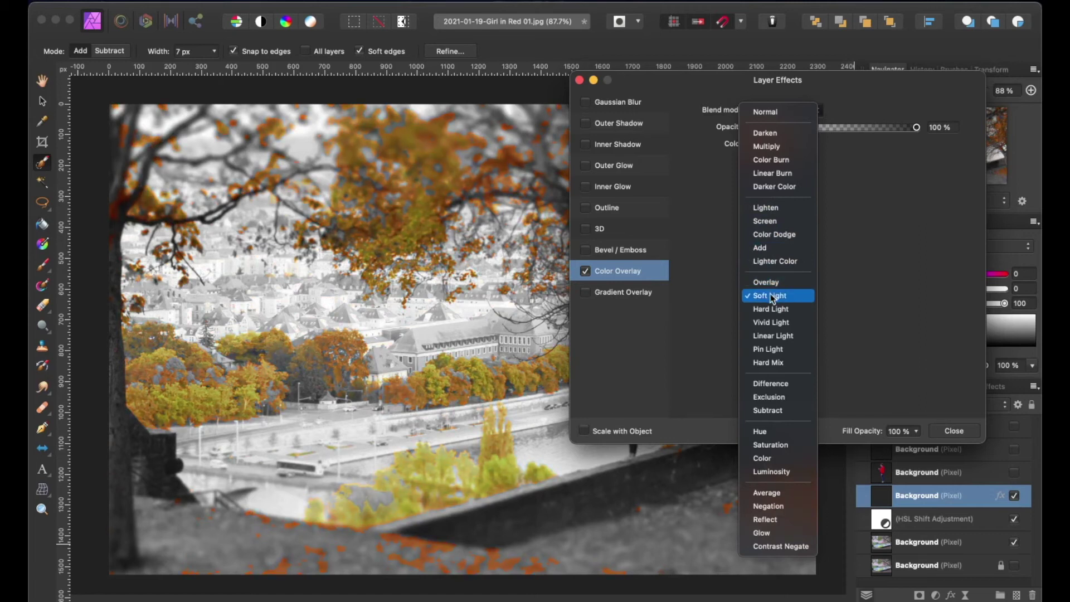
click(771, 296)
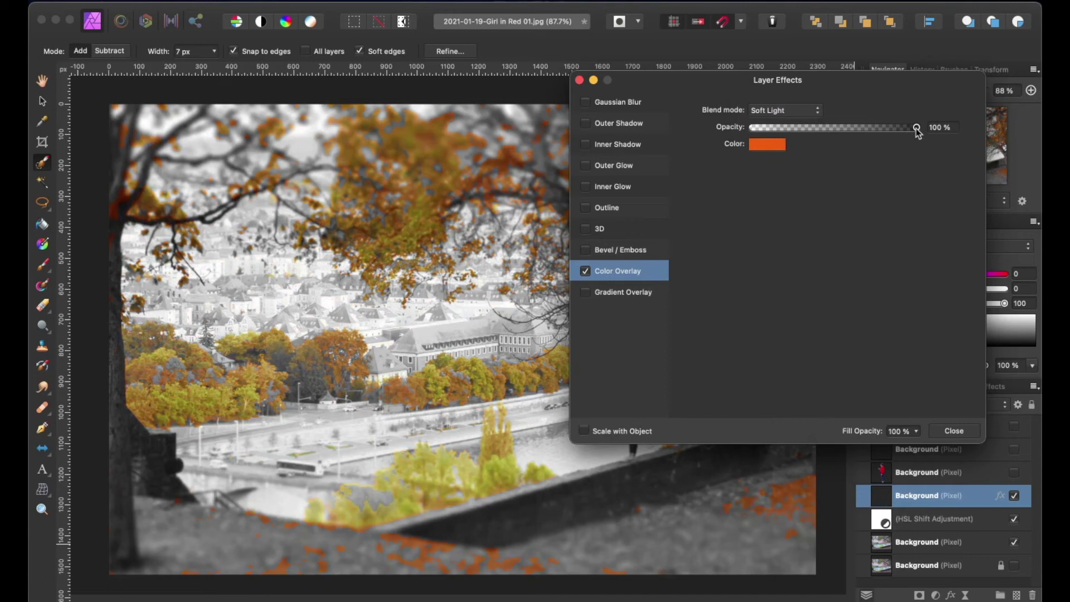
mouse_move(916, 129)
mouse_down()
mouse_move(837, 132)
mouse_move(897, 132)
mouse_up()
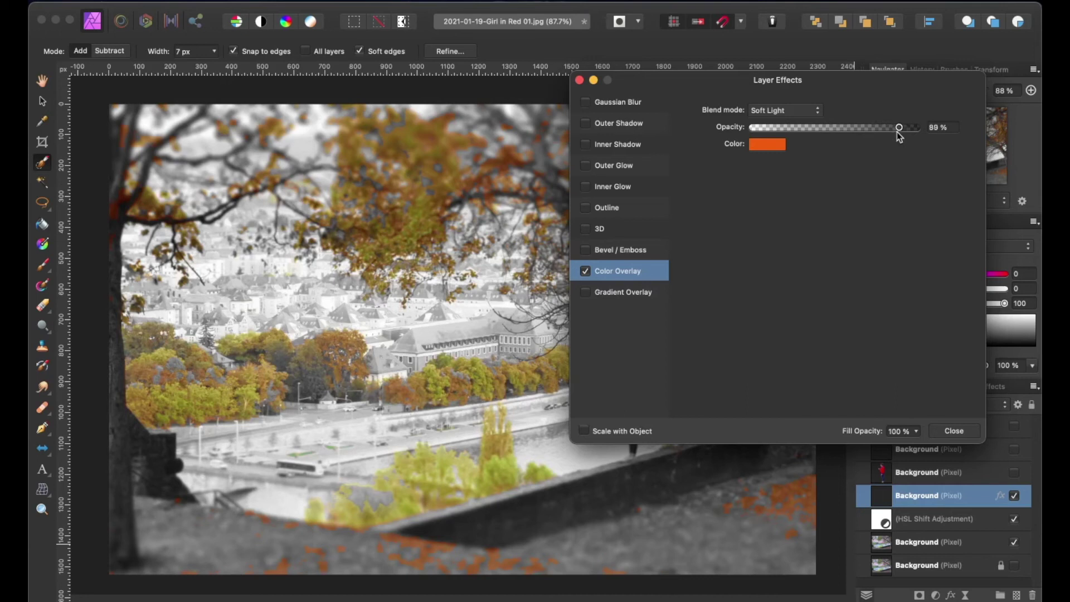
click(955, 430)
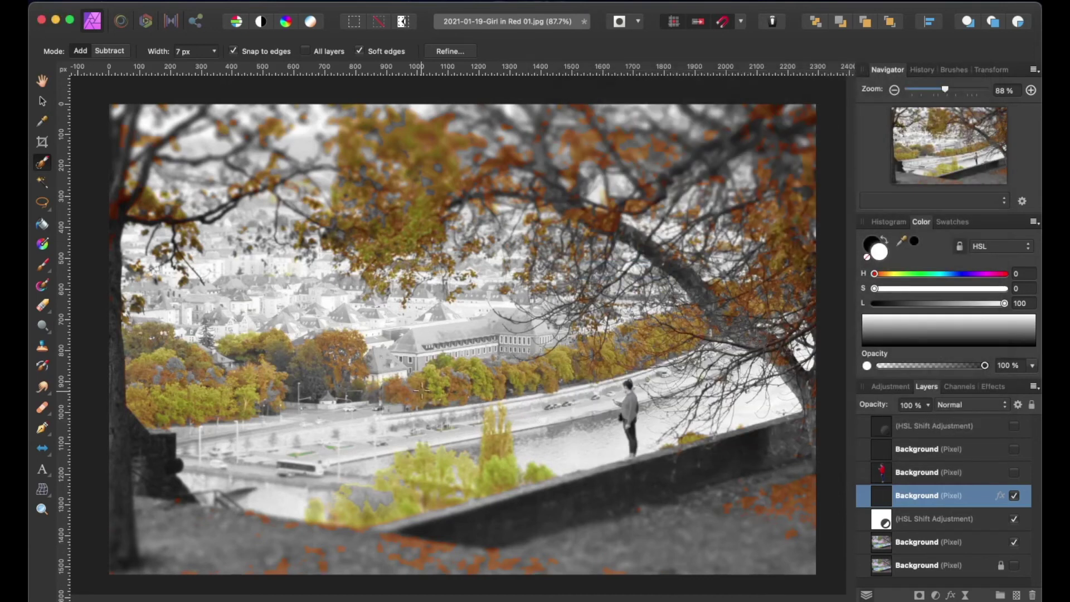
- Erase the orange tint from the ground along the photo's bottom, then hide the foliage layer
key(e)
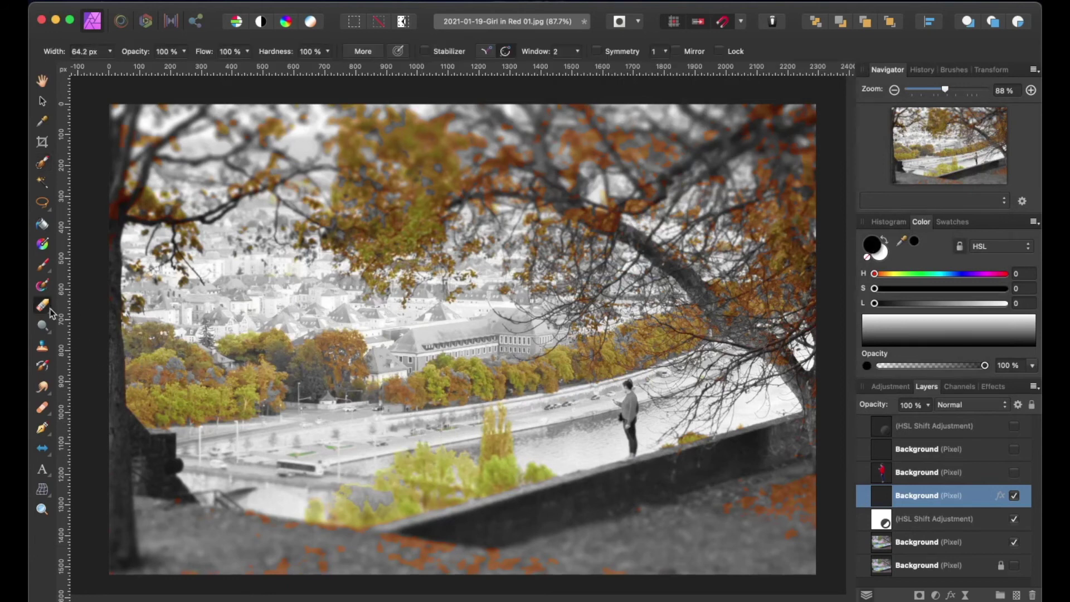
mouse_move(339, 548)
mouse_down()
mouse_move(214, 572)
mouse_move(428, 565)
mouse_move(368, 558)
mouse_move(643, 562)
mouse_move(734, 506)
mouse_move(785, 537)
mouse_move(815, 463)
mouse_up()
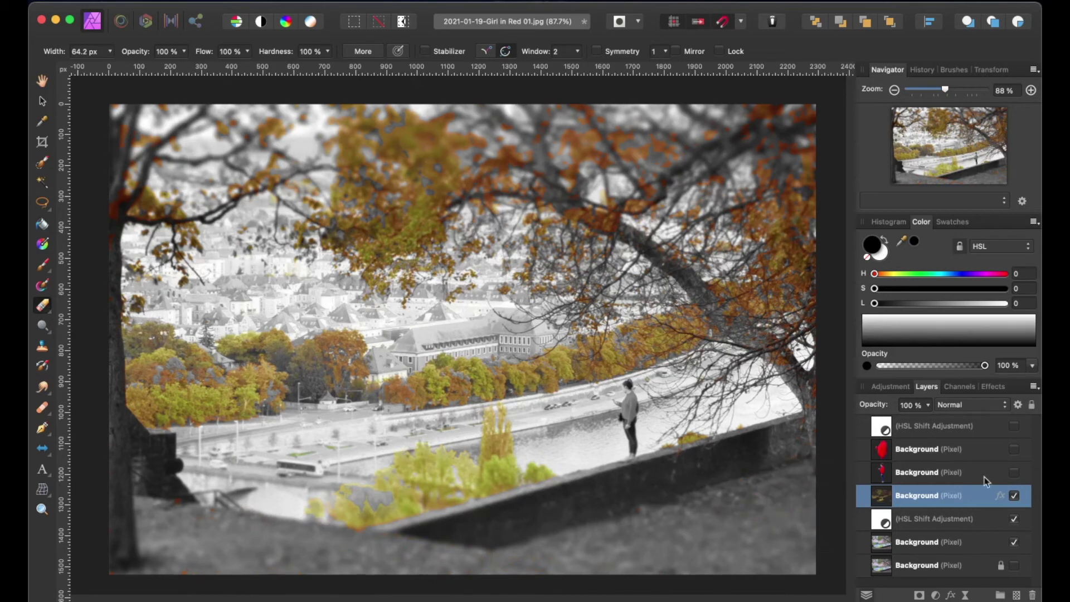
click(1015, 497)
- Make the red-sweater Background layer visible so only the girl's sweater shows colour
click(1014, 472)
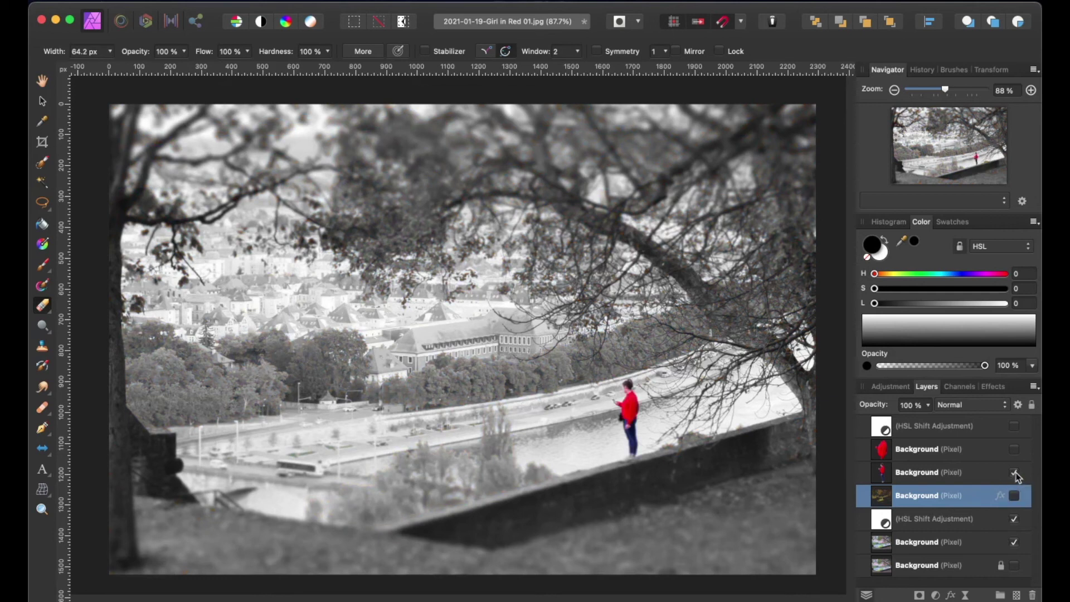